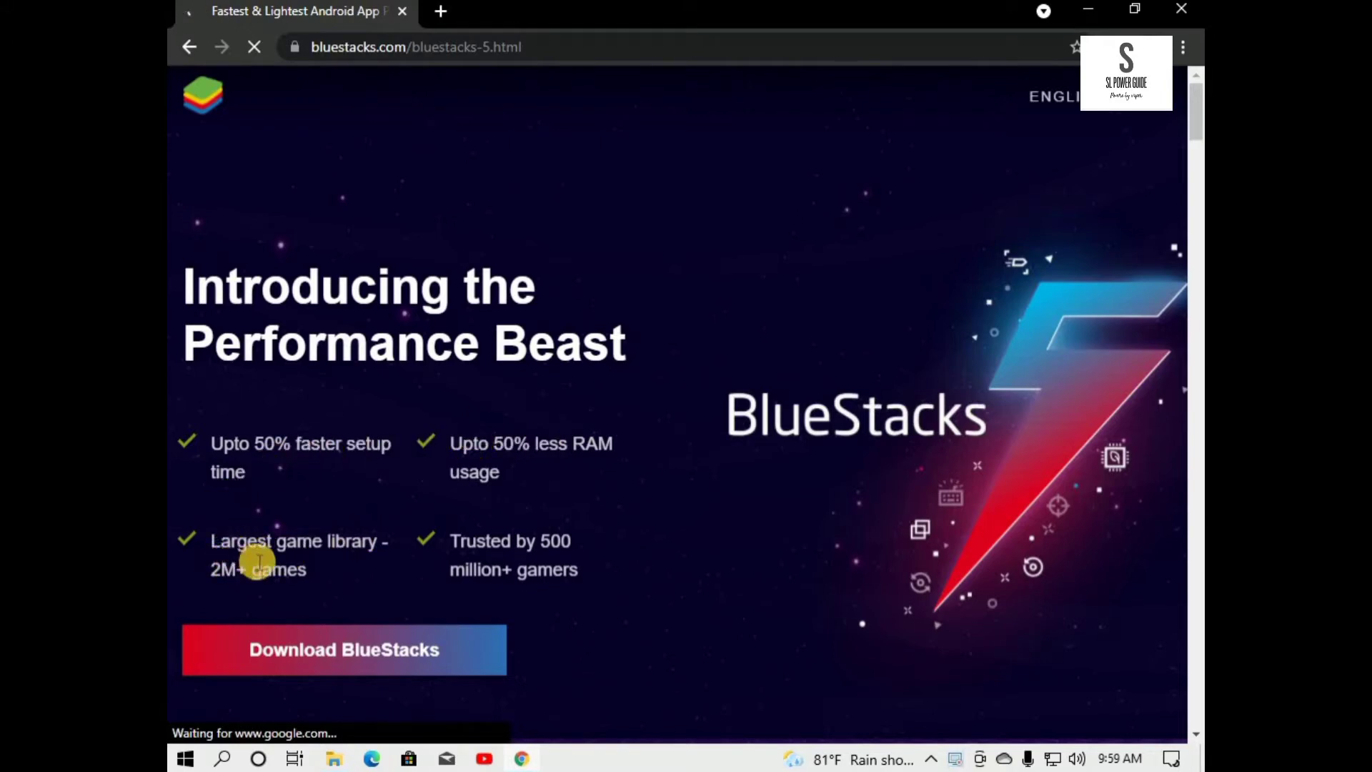
Review the BlueStacks 5 page's performance charts and feature descriptions, from RAM usage to gaming privacy
scroll(542, 546, down, 3)
scroll(400, 457, down, 2)
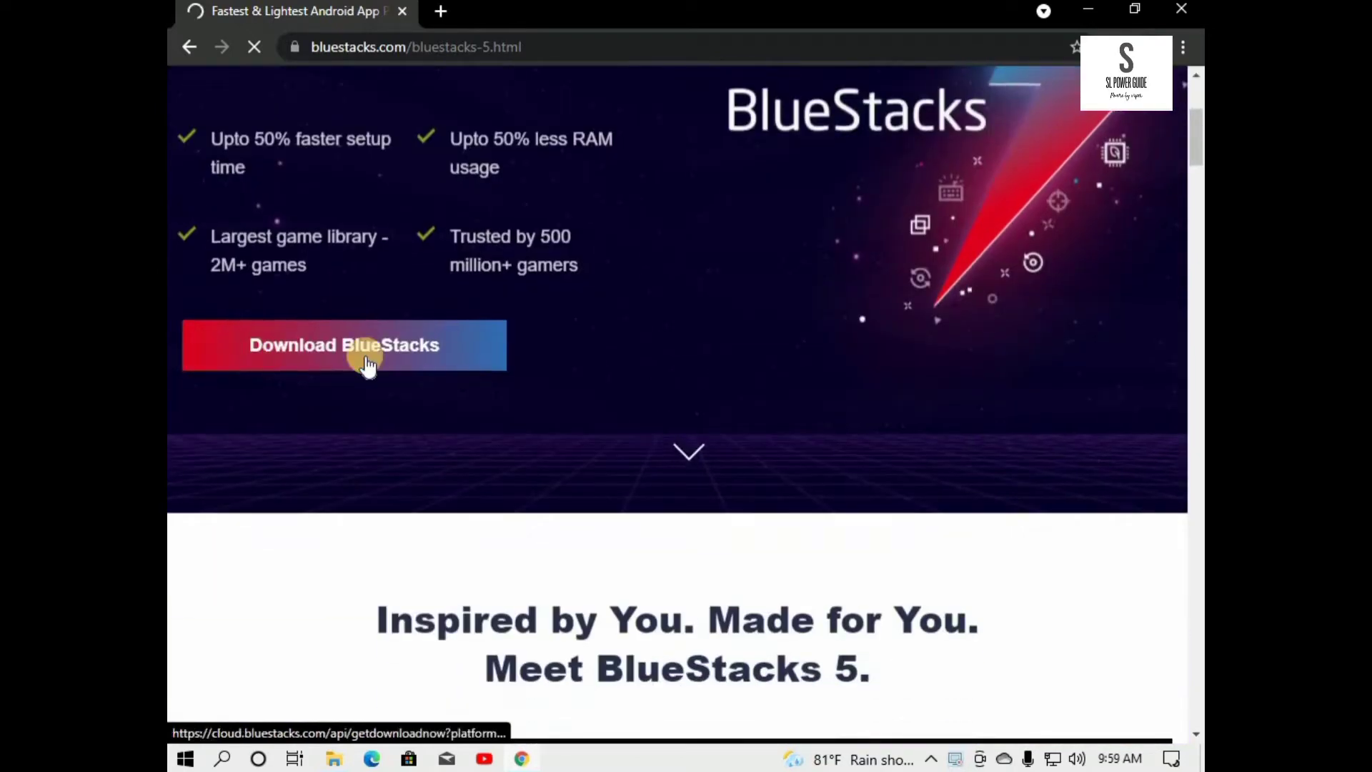
scroll(599, 406, down, 10)
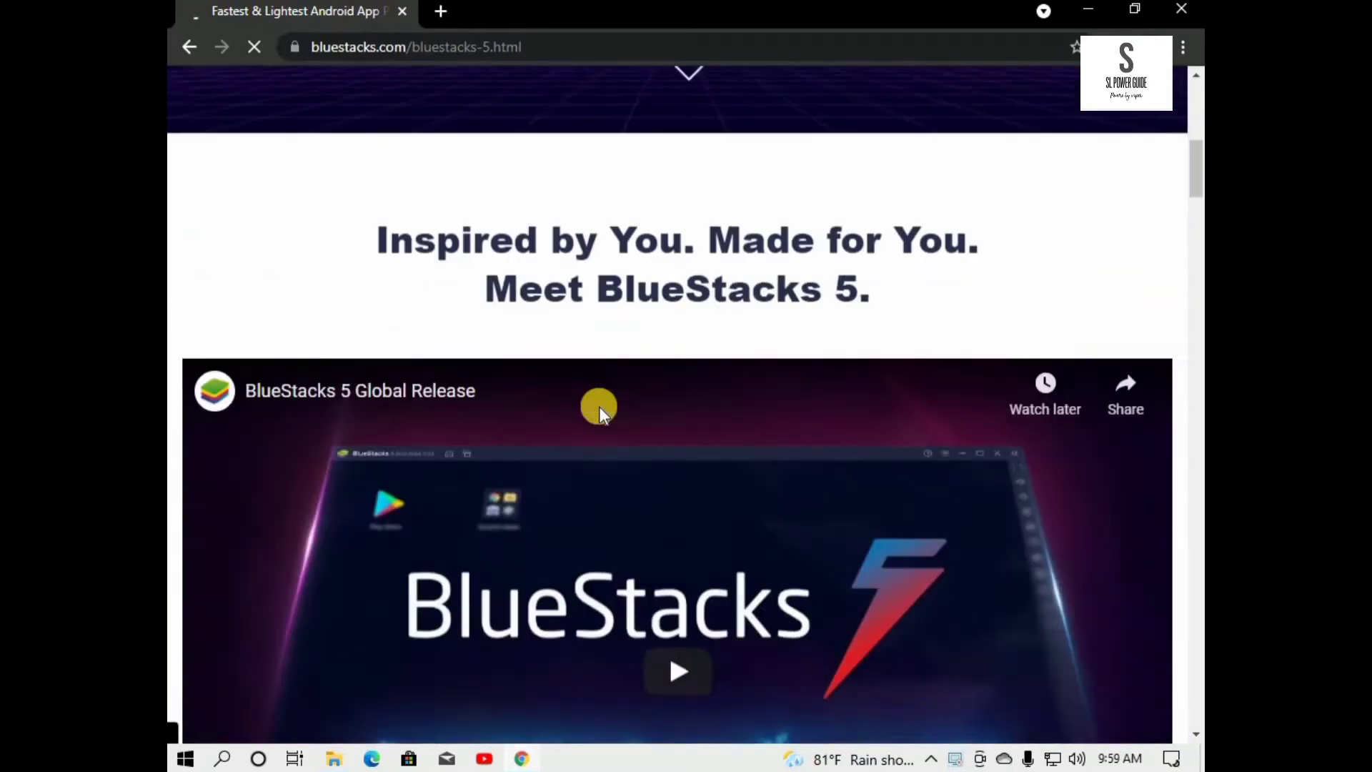
scroll(598, 406, down, 10)
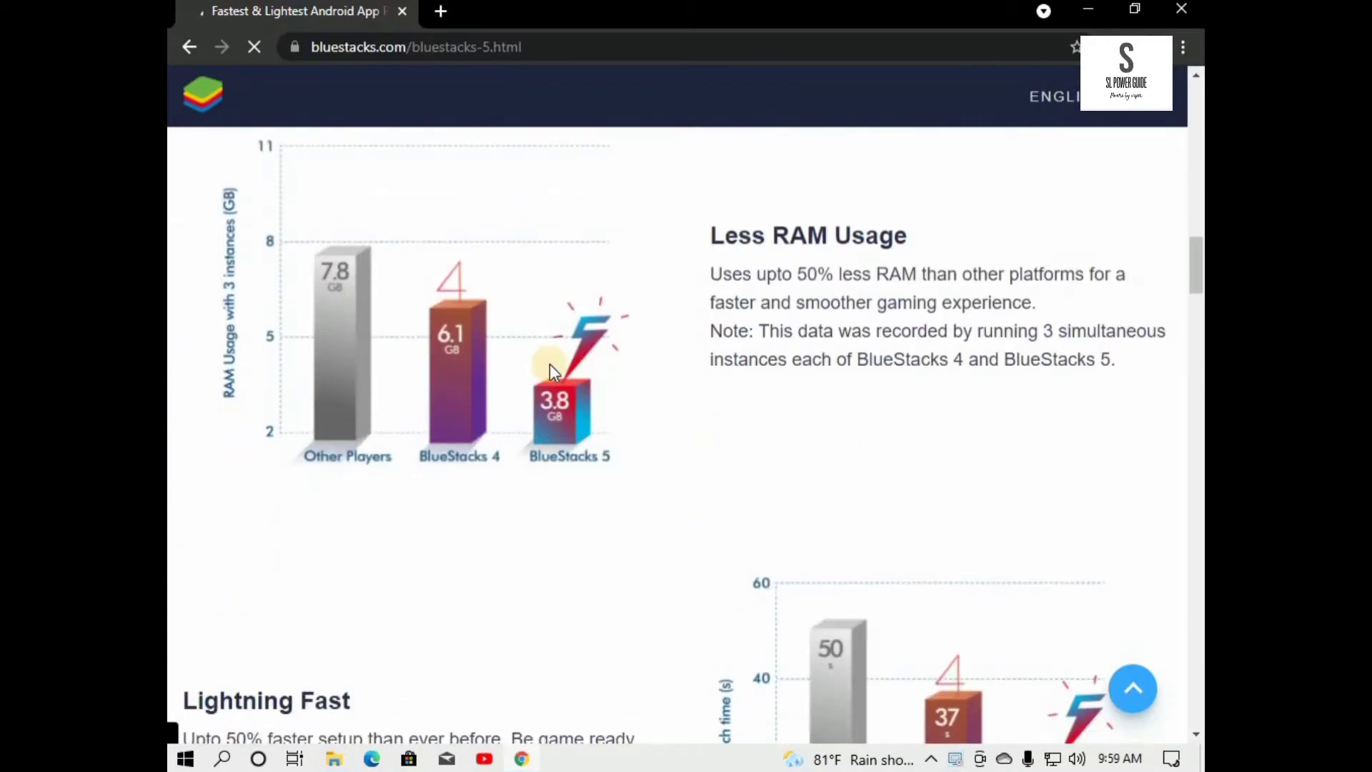
scroll(454, 379, up, 1)
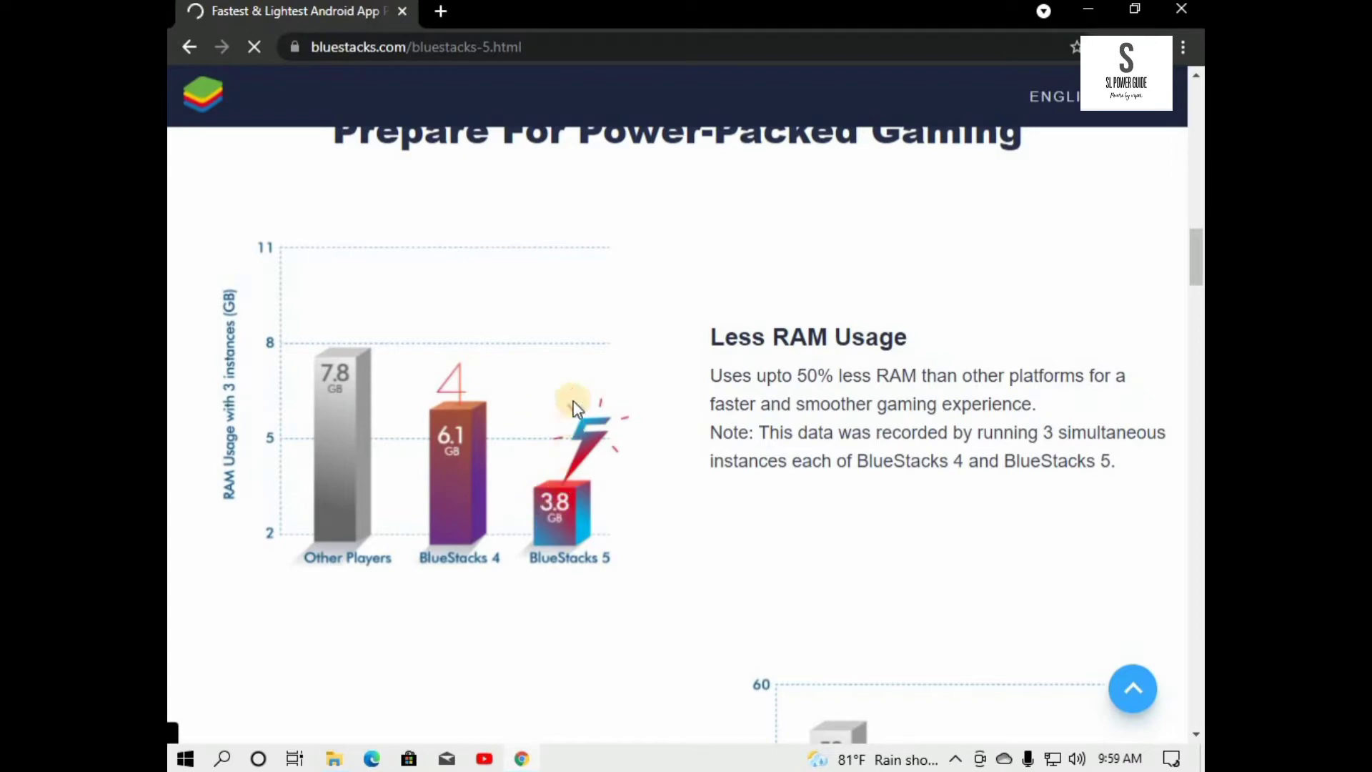
scroll(562, 520, down, 5)
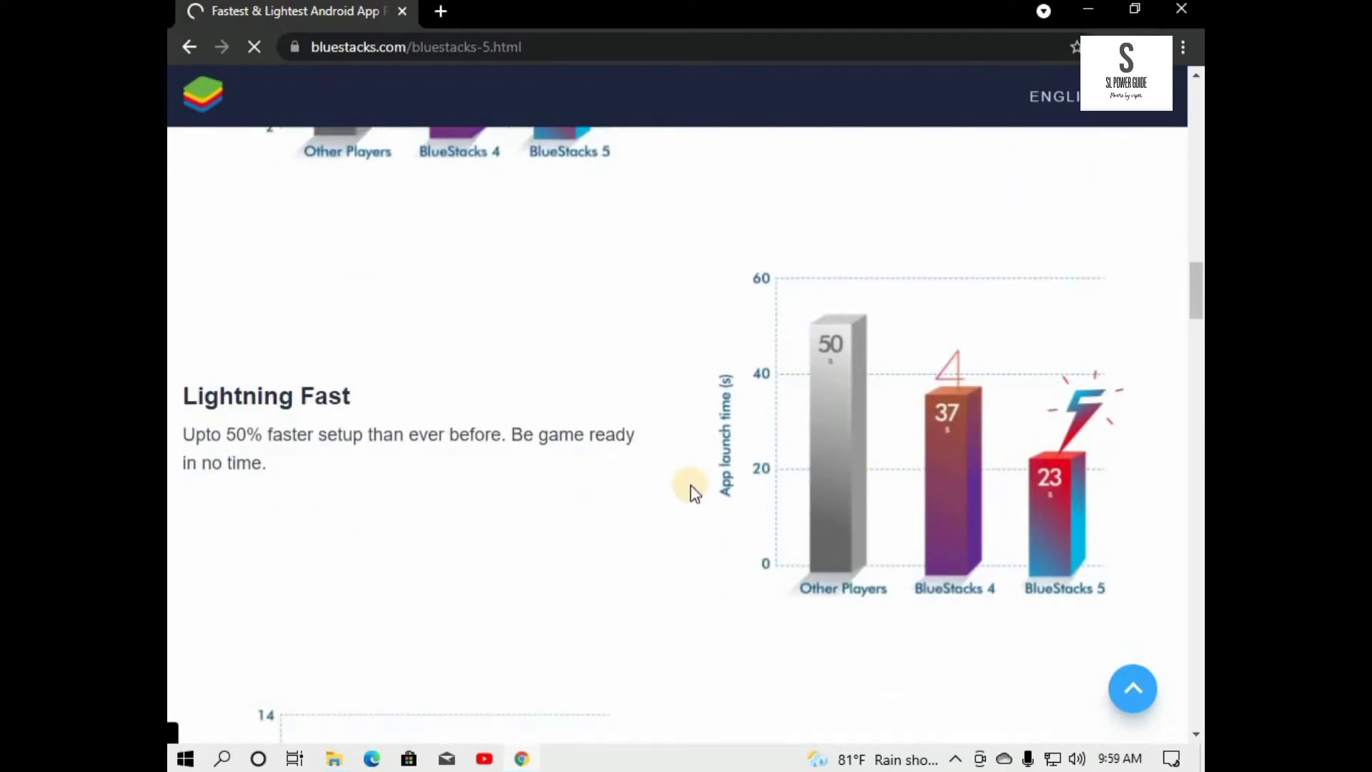
scroll(576, 486, down, 5)
scroll(577, 492, down, 8)
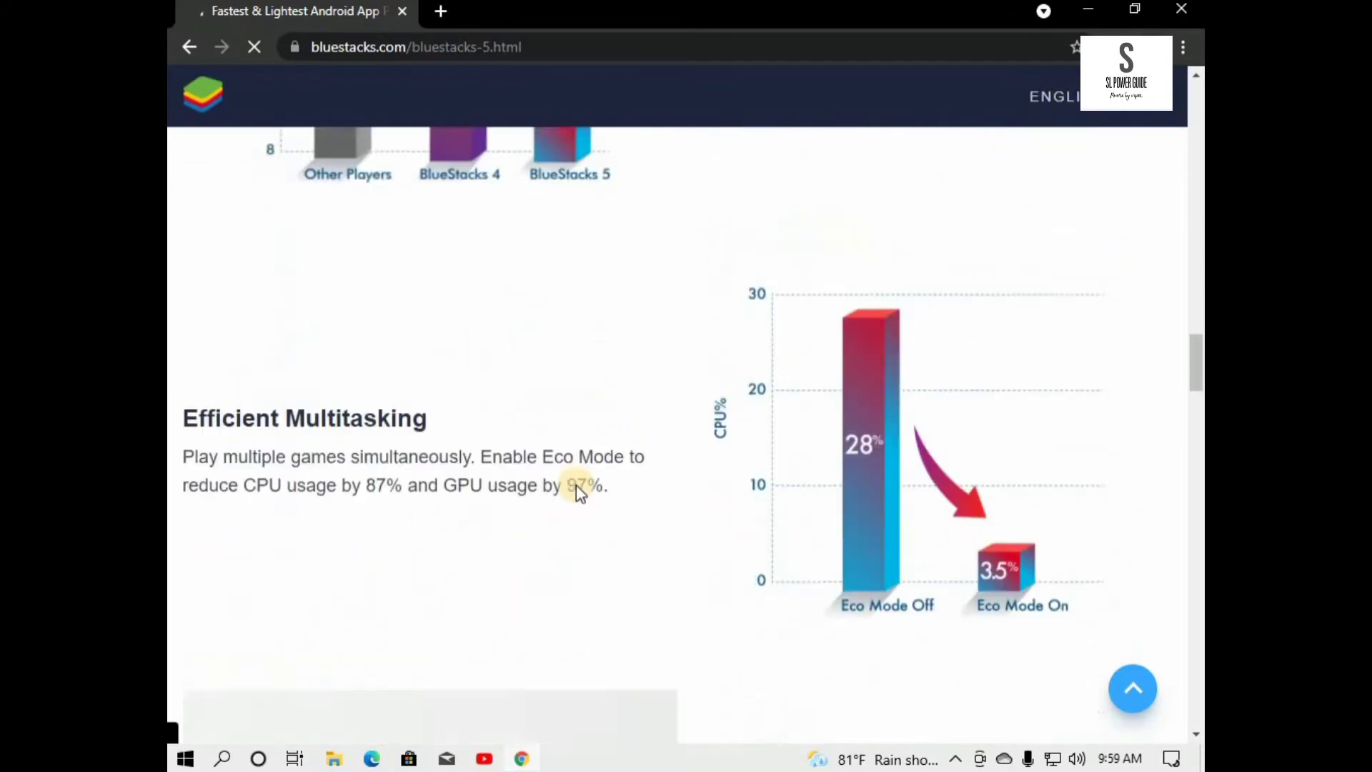
scroll(577, 492, down, 8)
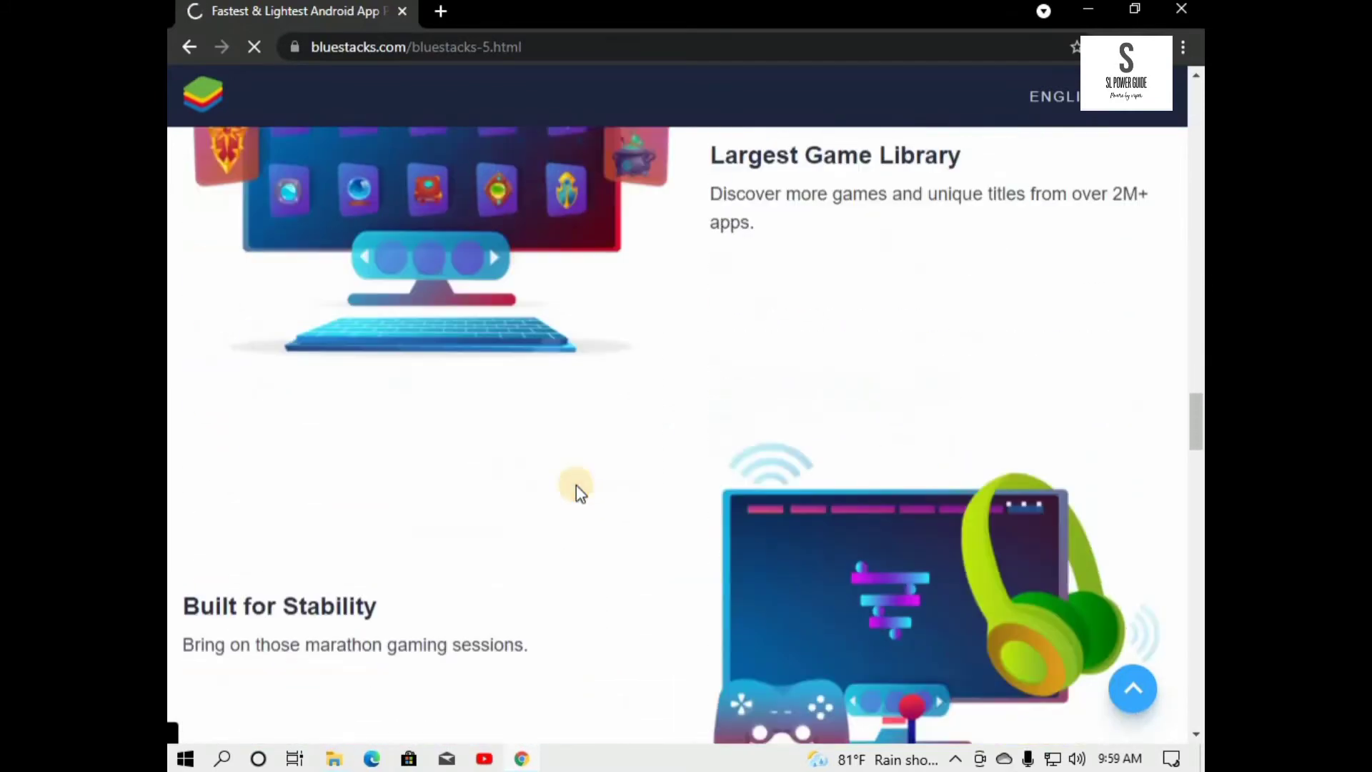
scroll(576, 484, down, 8)
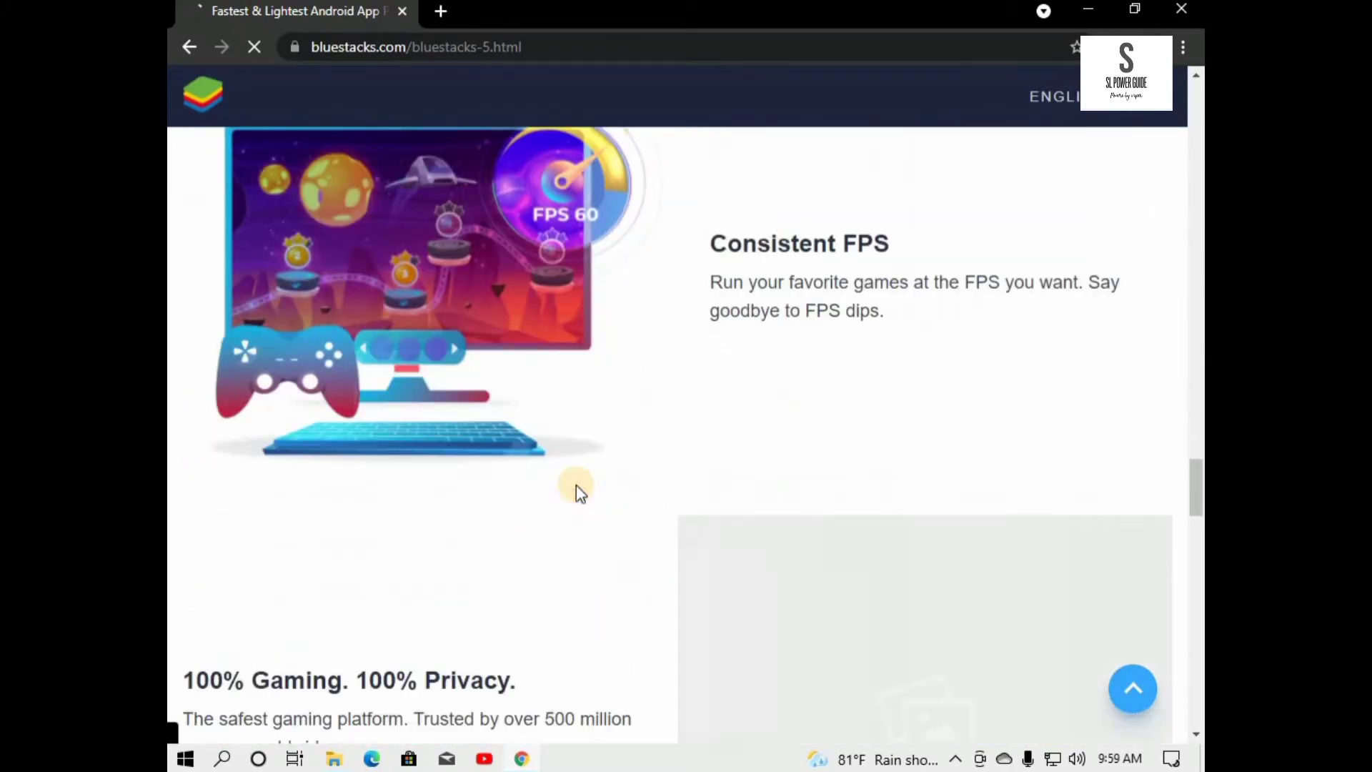
scroll(575, 484, up, 7)
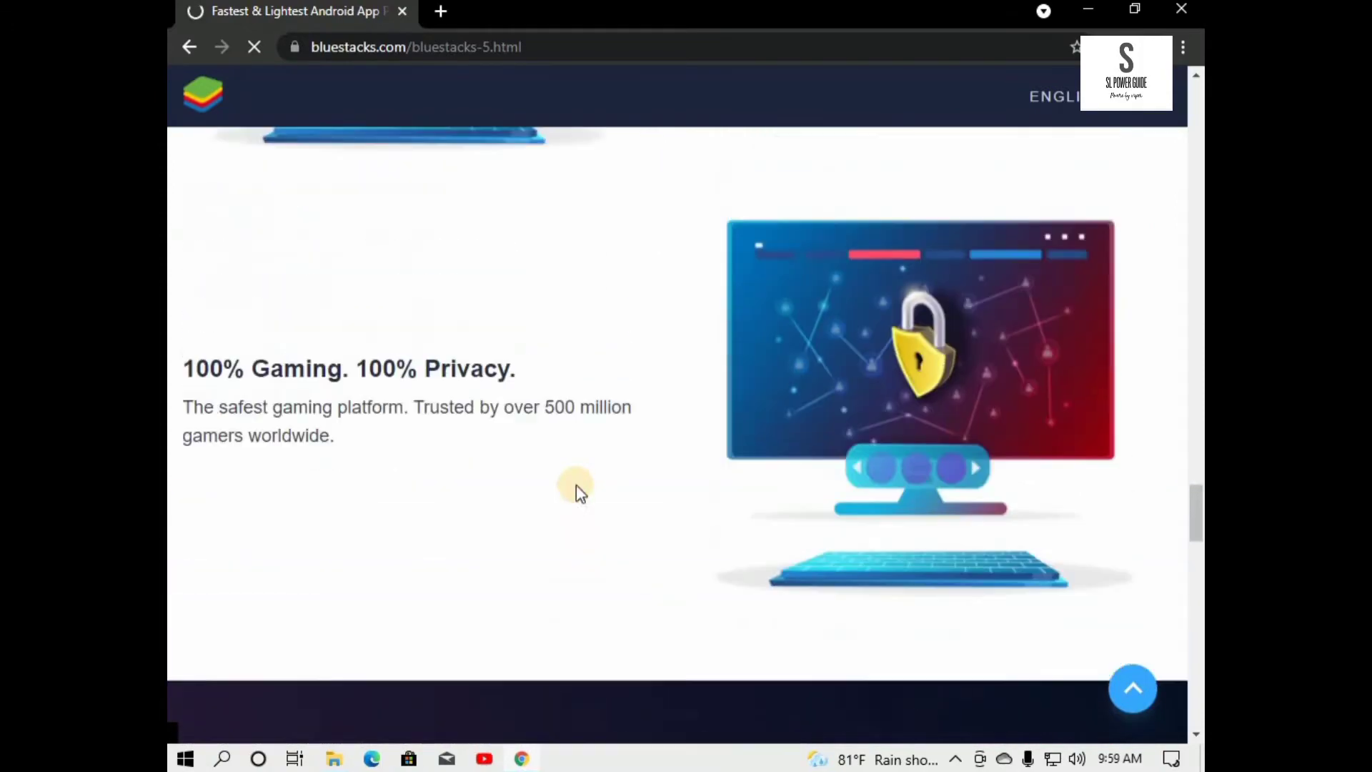
Examine the Minimum System Requirements section, highlighting the RAM and HDD entries
scroll(576, 484, down, 10)
scroll(575, 484, down, 3)
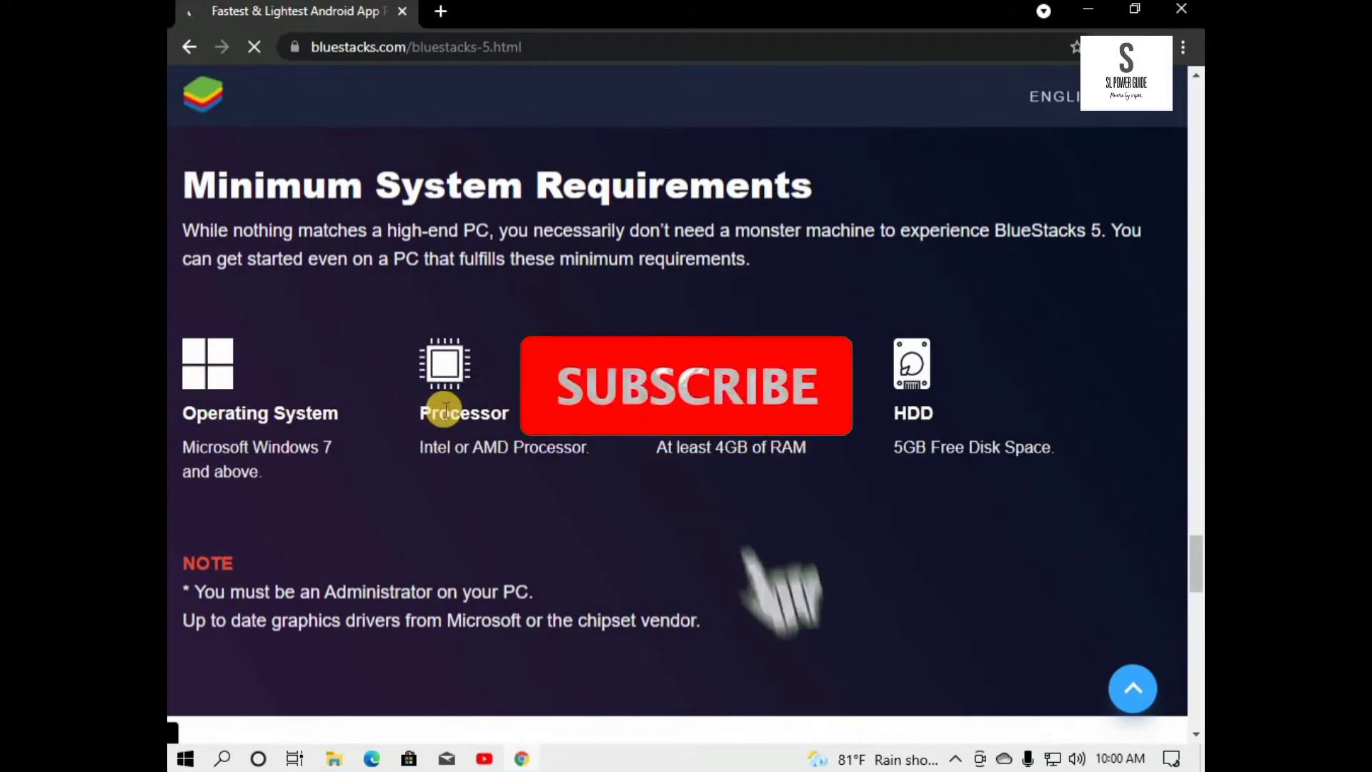
scroll(457, 390, down, 2)
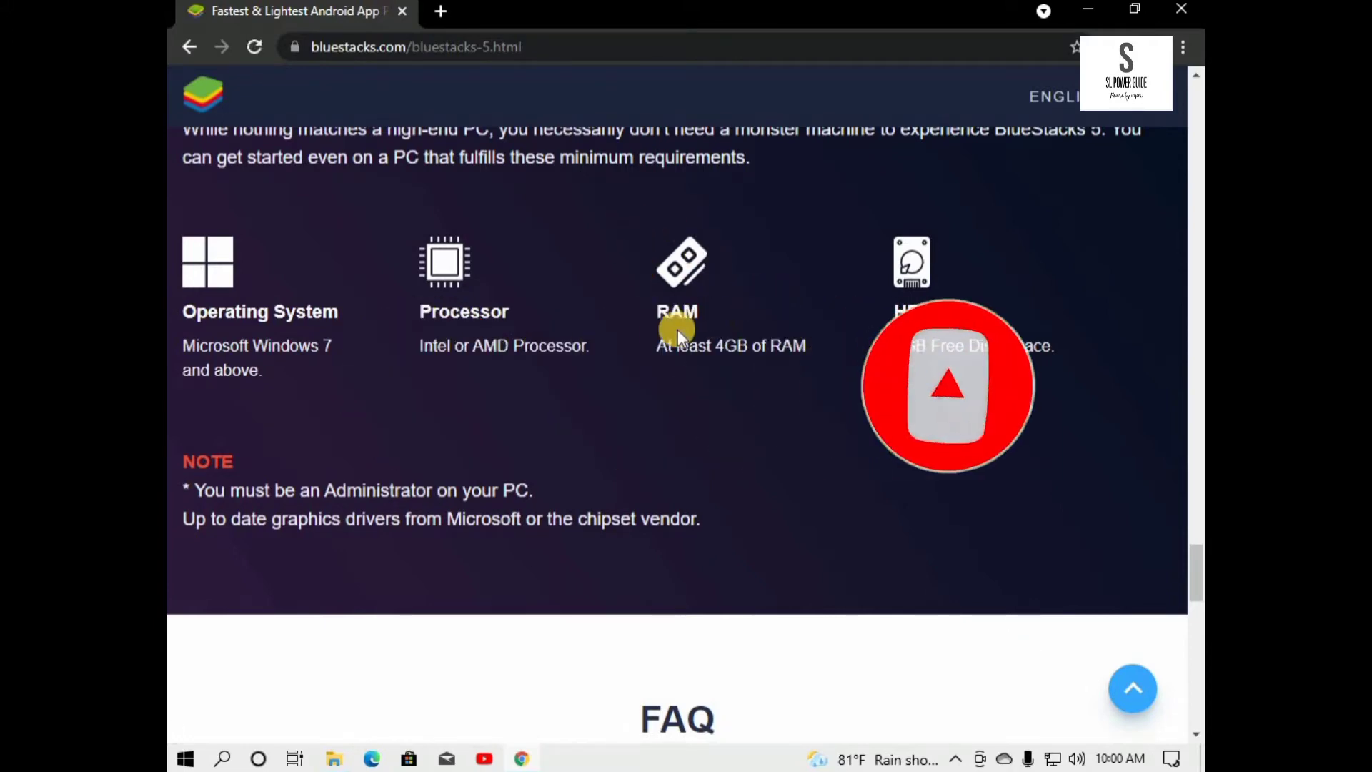
drag(652, 343, 812, 348)
click(767, 371)
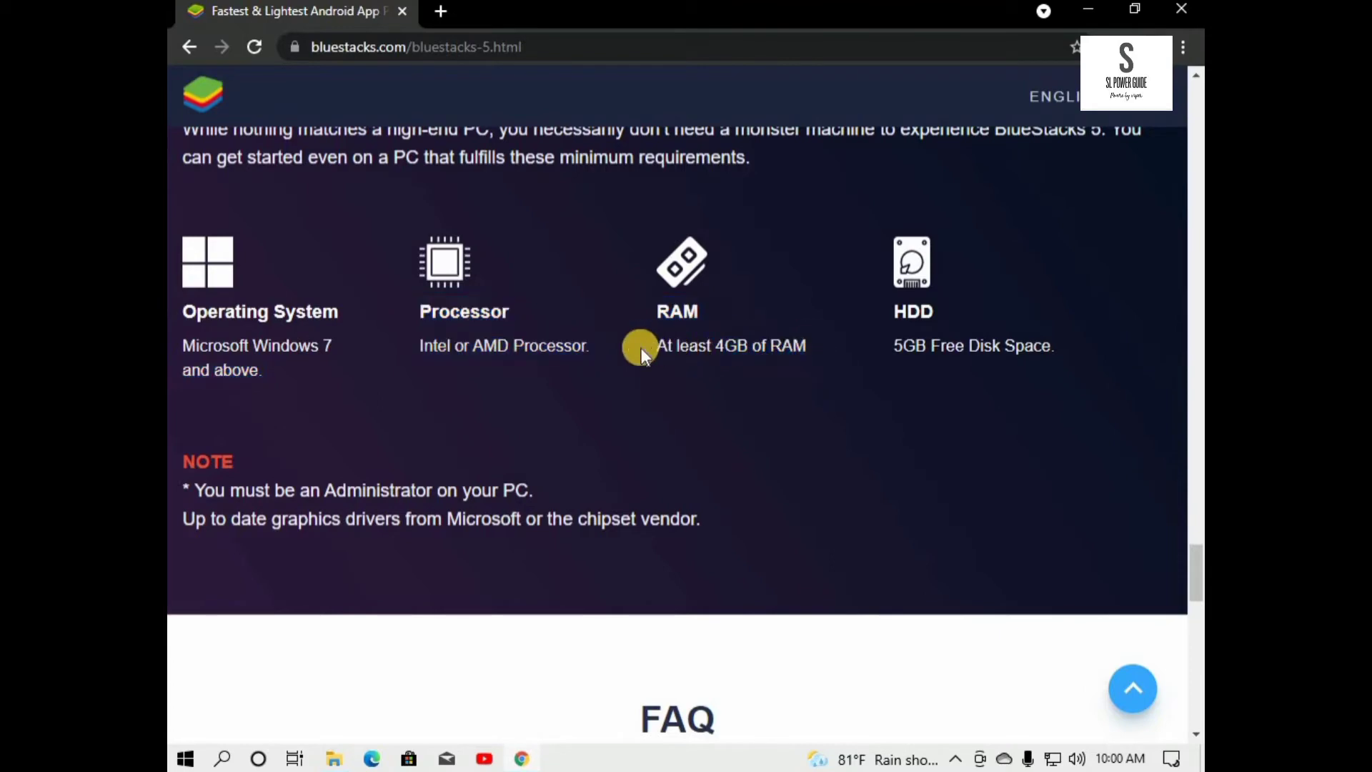
drag(657, 345, 801, 346)
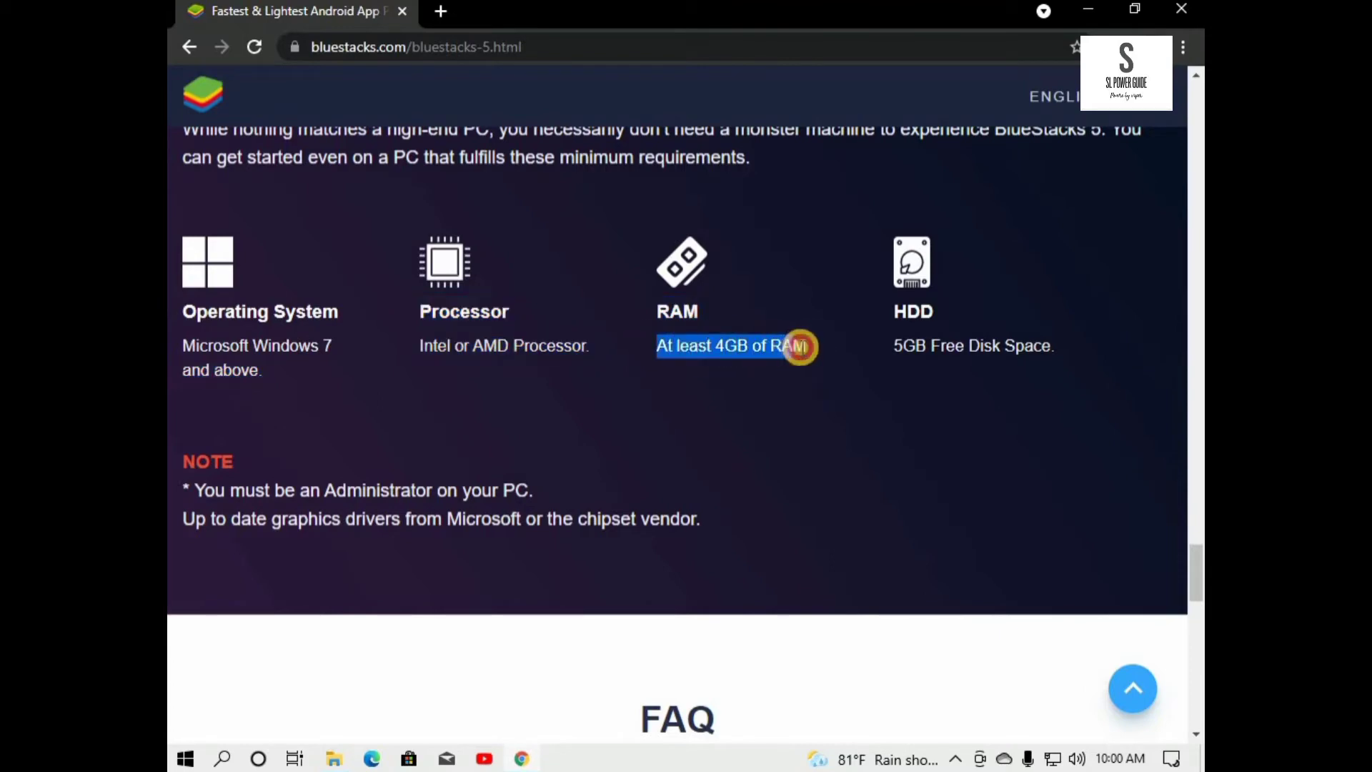
click(788, 412)
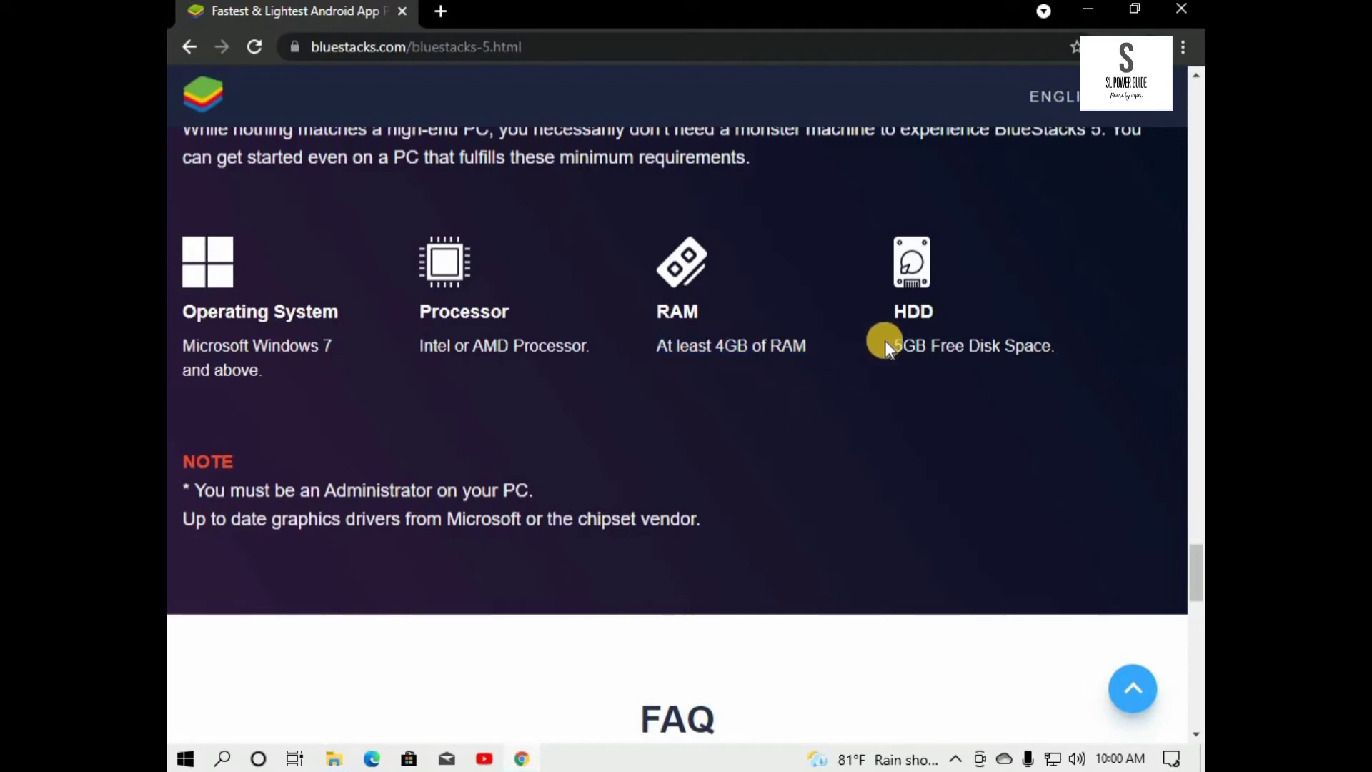
drag(885, 340, 909, 346)
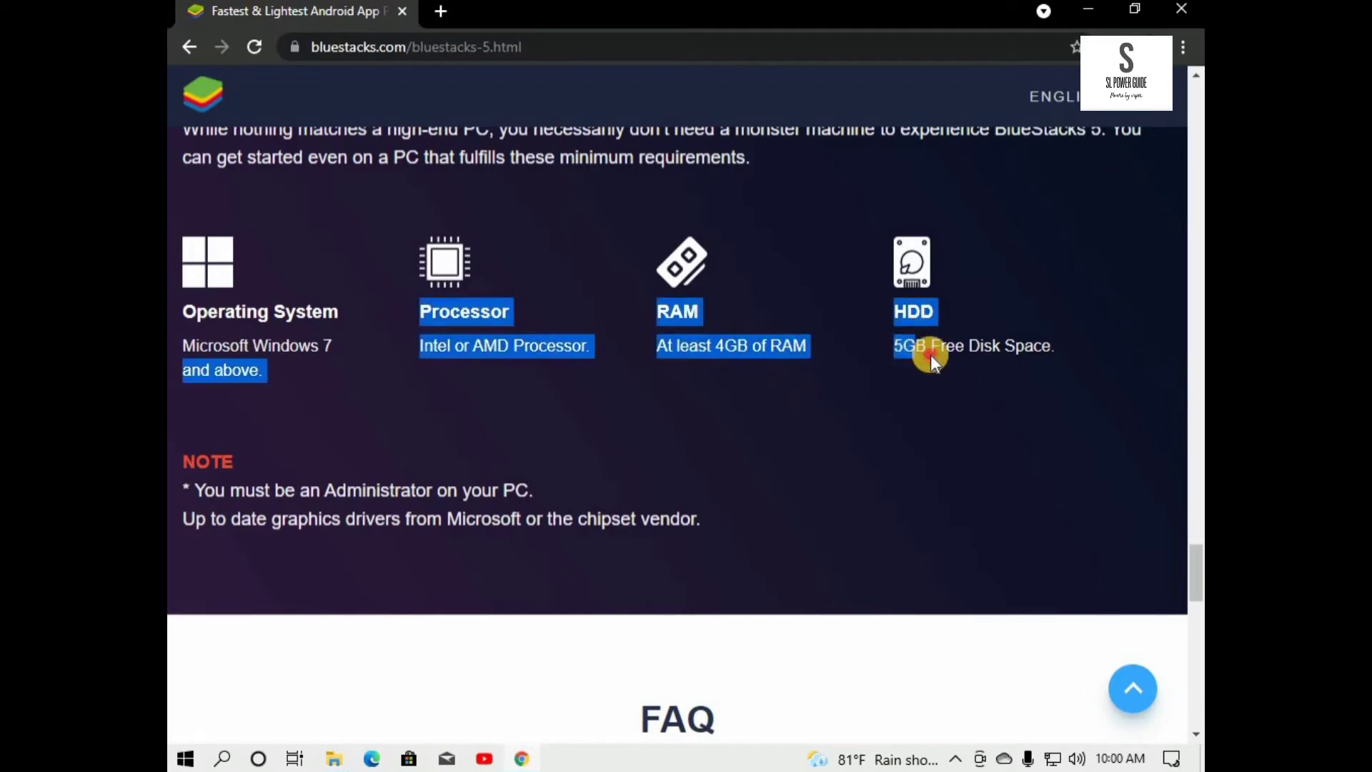
click(899, 432)
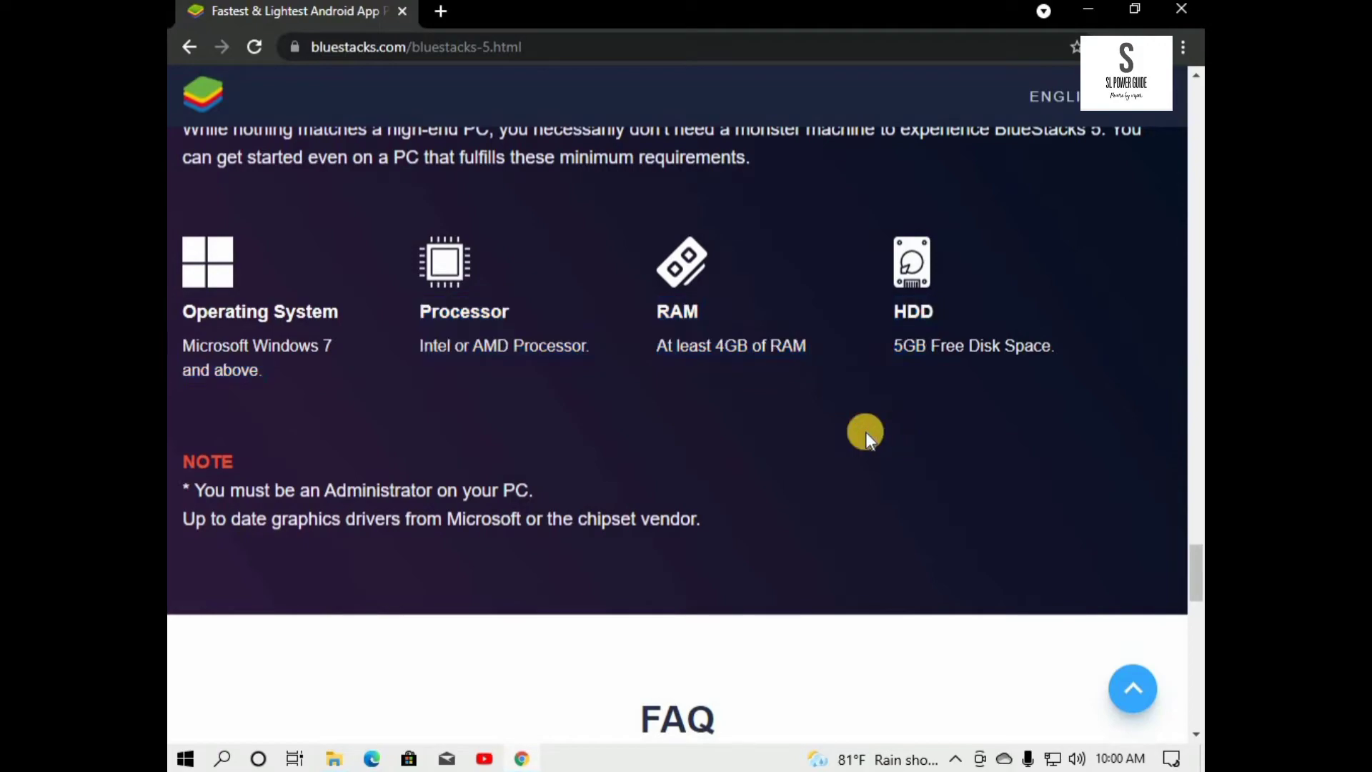
Download the BlueStacks 5 installer from the introduction section of the page
scroll(865, 432, down, 6)
scroll(865, 436, down, 10)
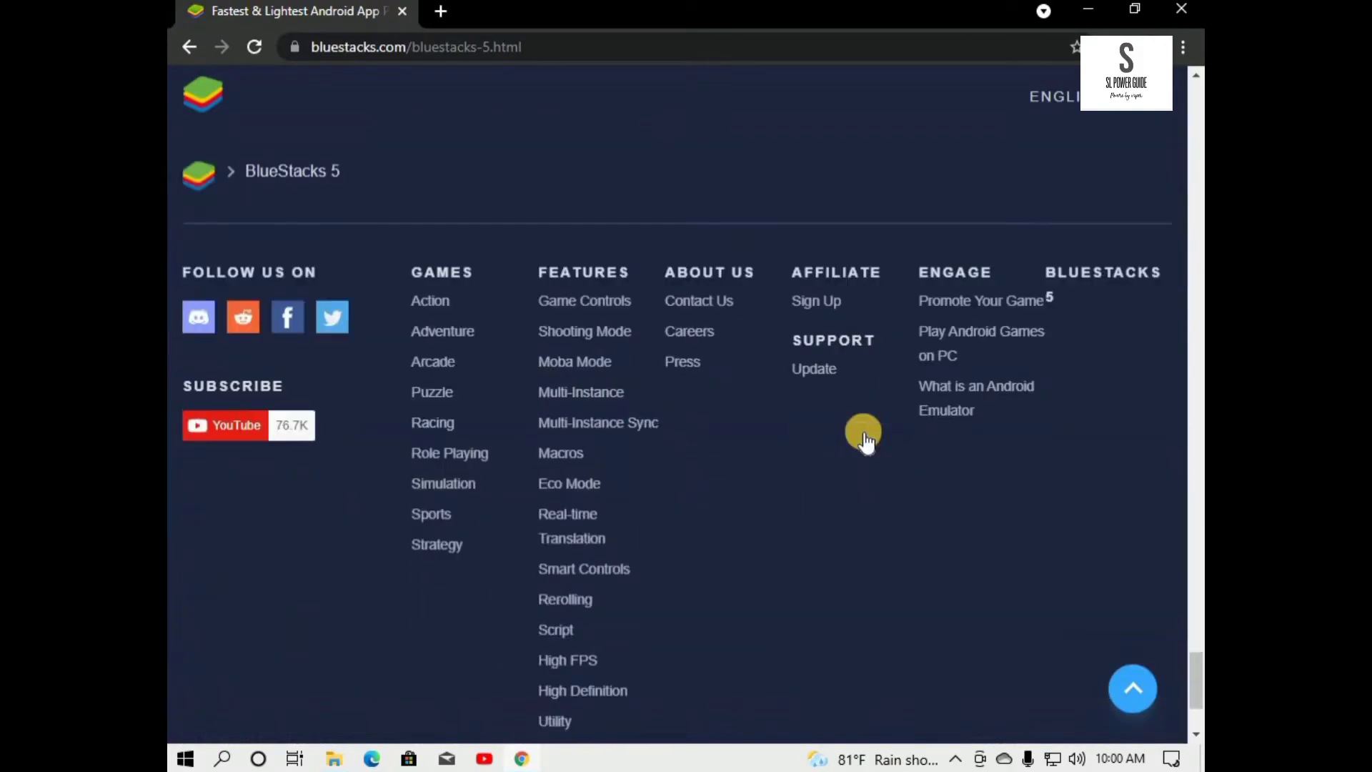
scroll(865, 436, up, 8)
scroll(867, 437, up, 10)
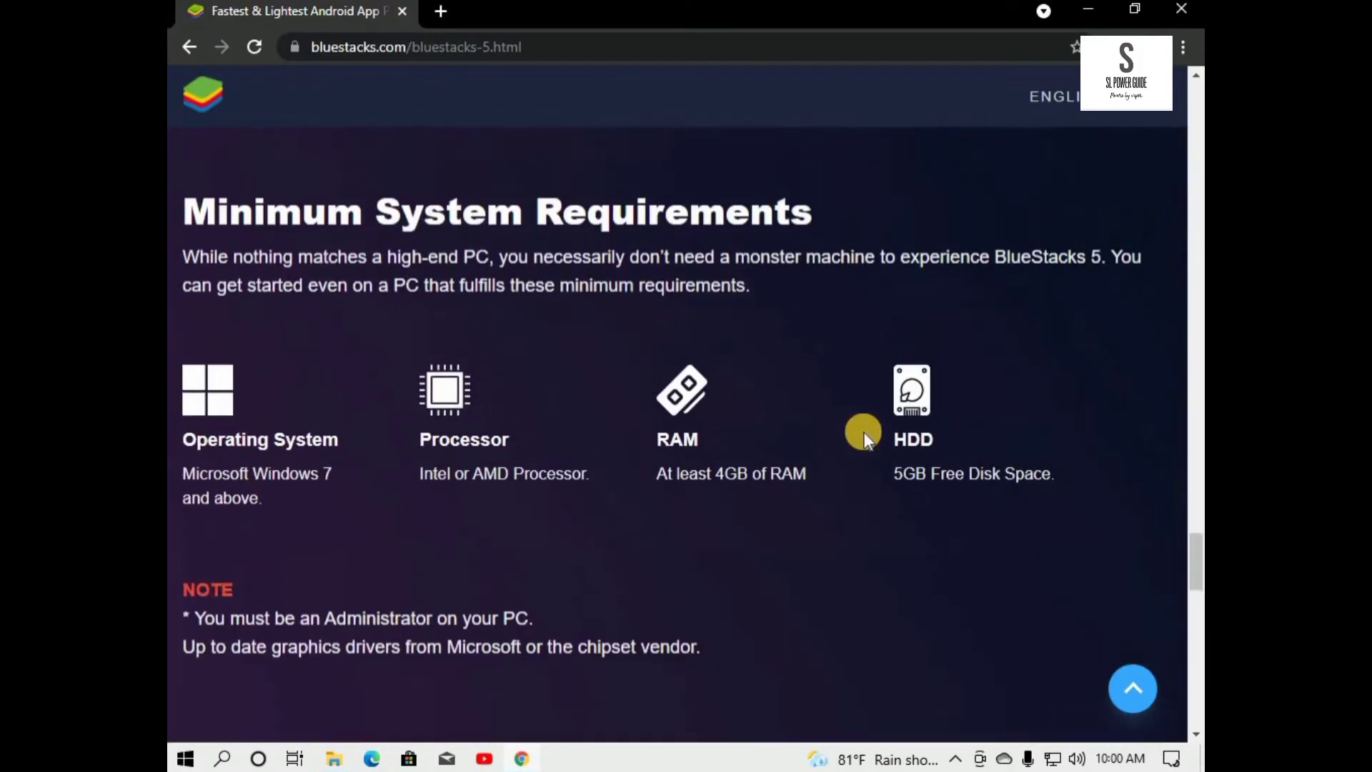
scroll(786, 393, up, 5)
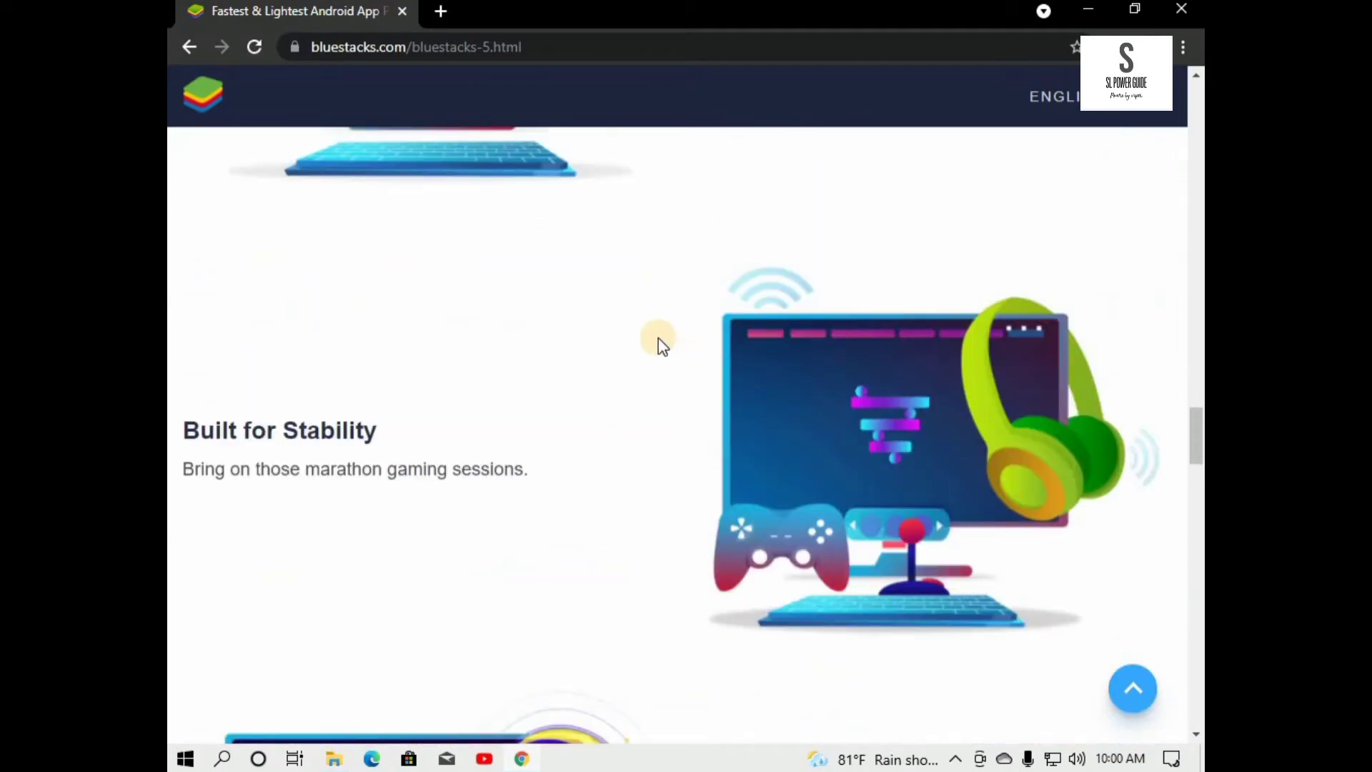
scroll(652, 268, up, 6)
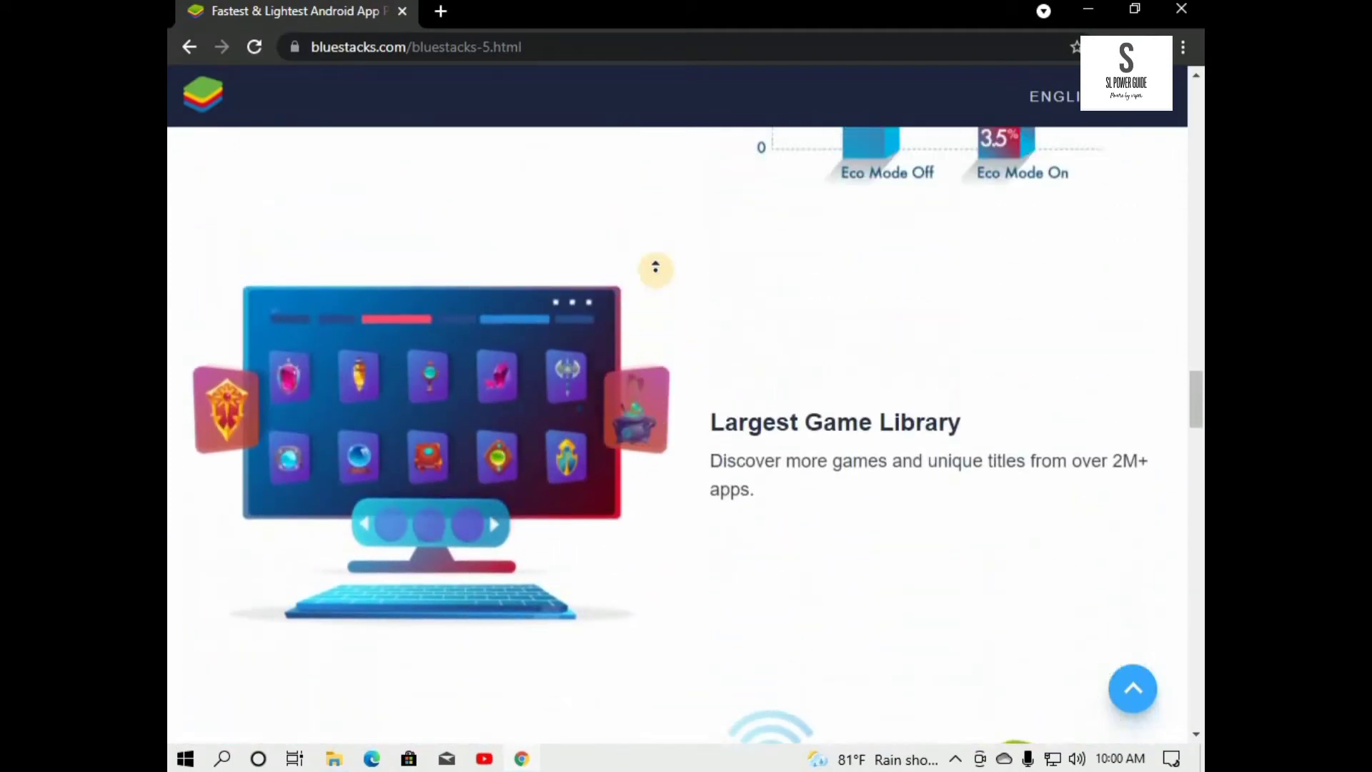
scroll(655, 268, up, 10)
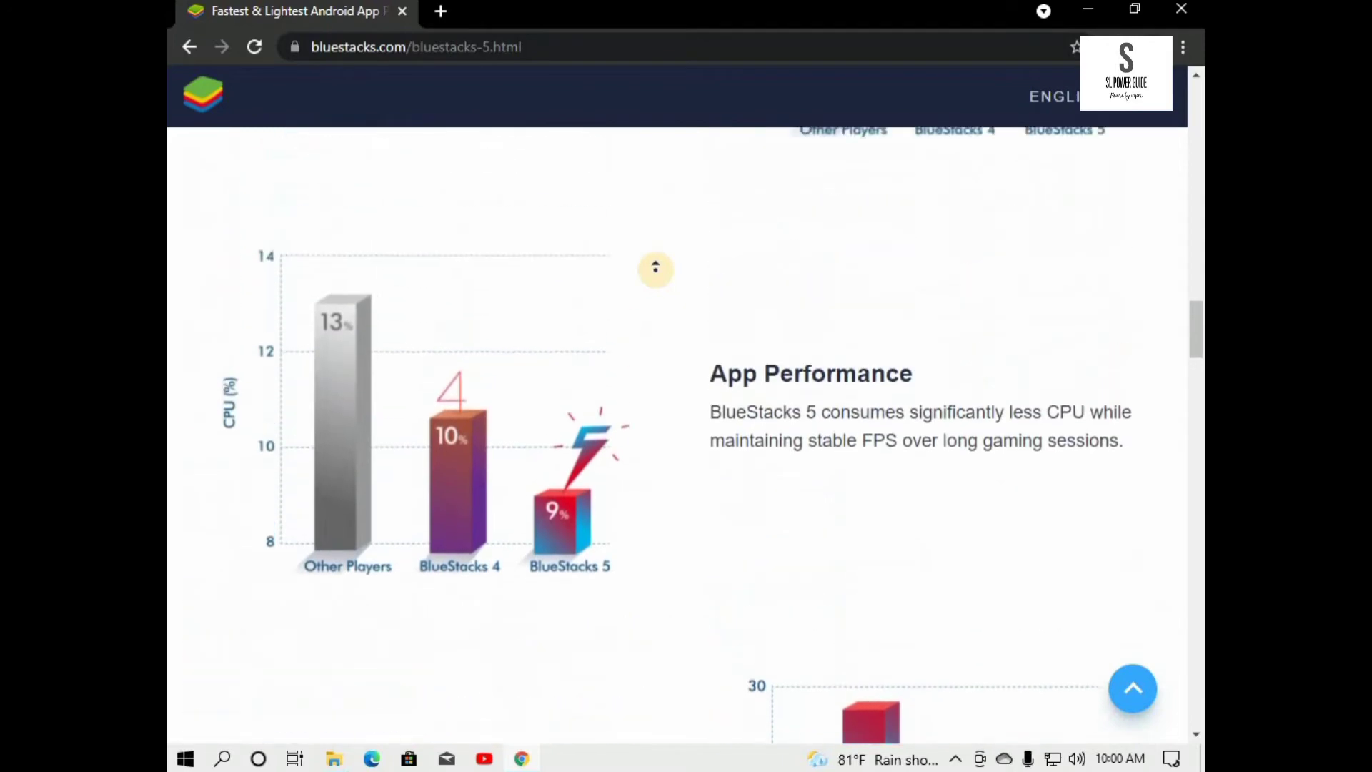
scroll(655, 268, up, 11)
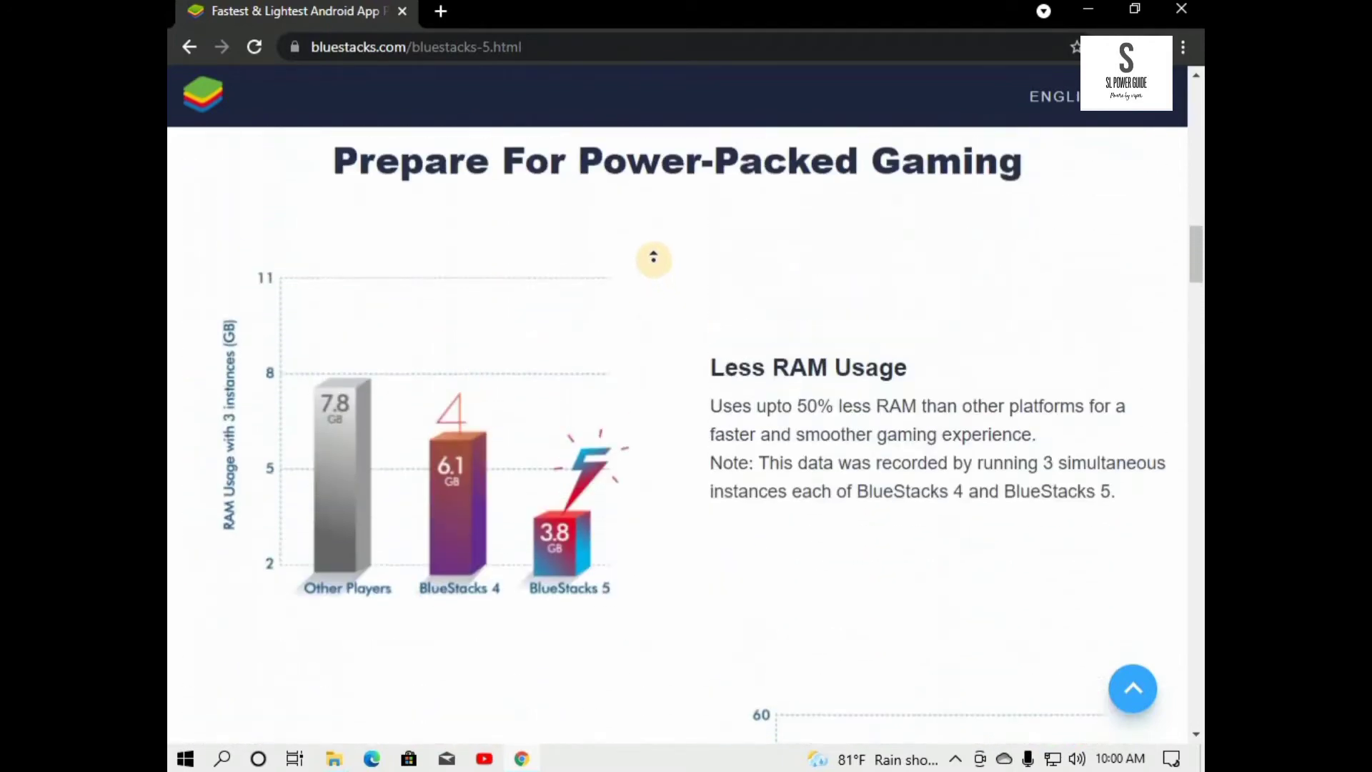
scroll(653, 259, up, 13)
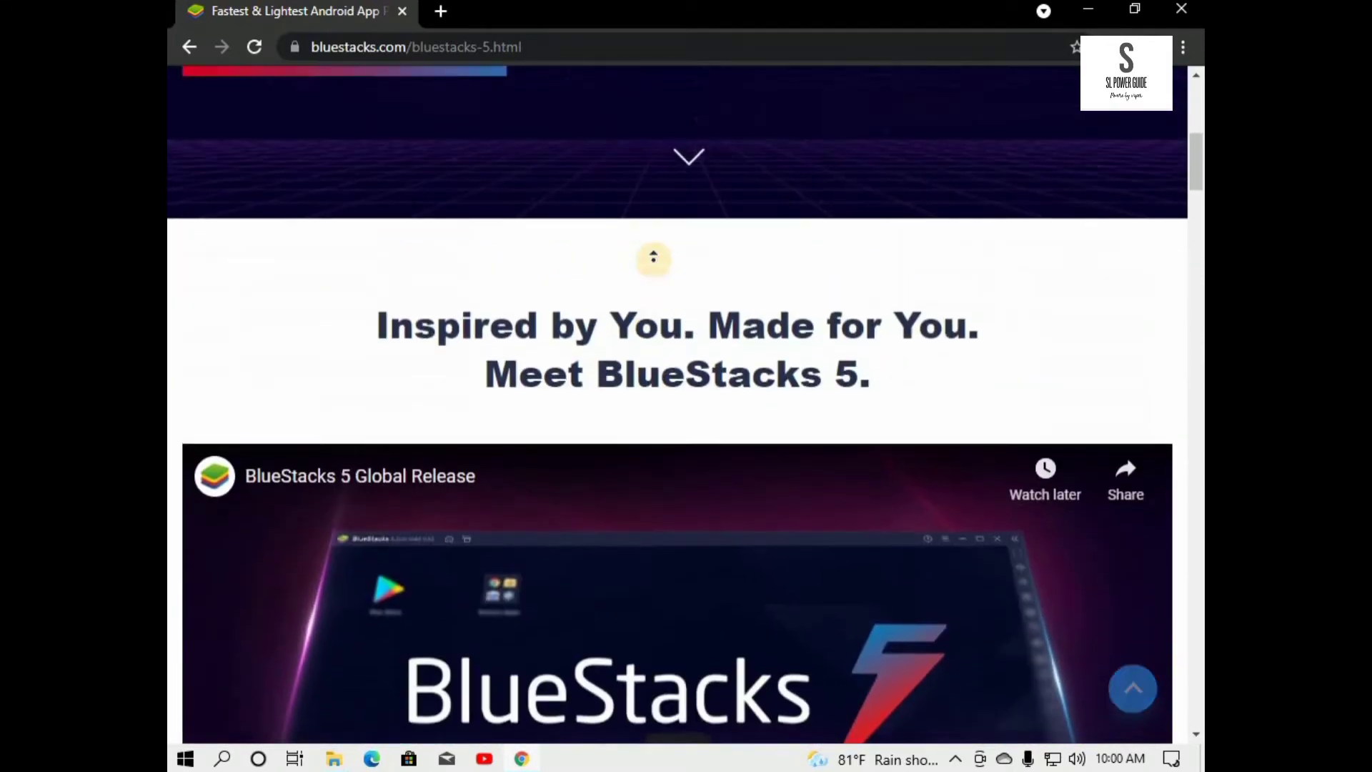
scroll(653, 259, up, 4)
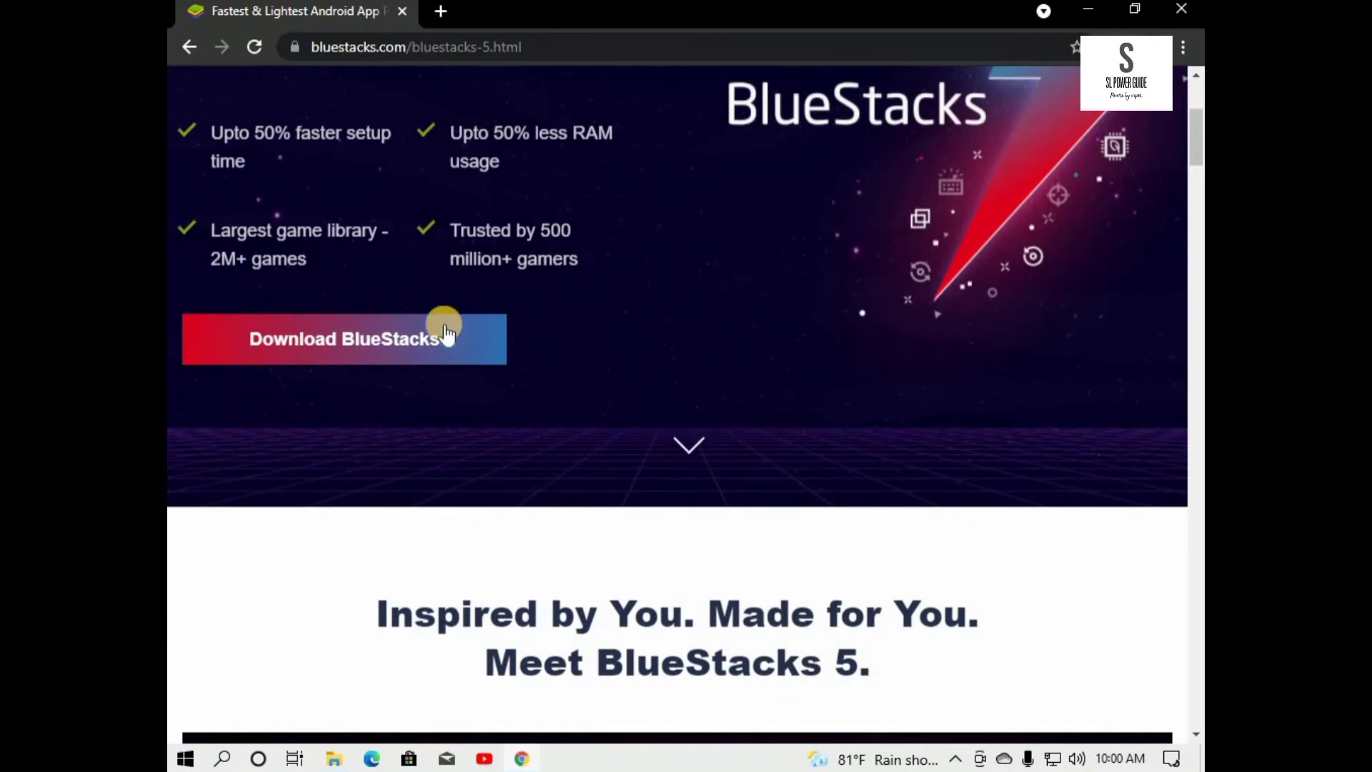
click(361, 339)
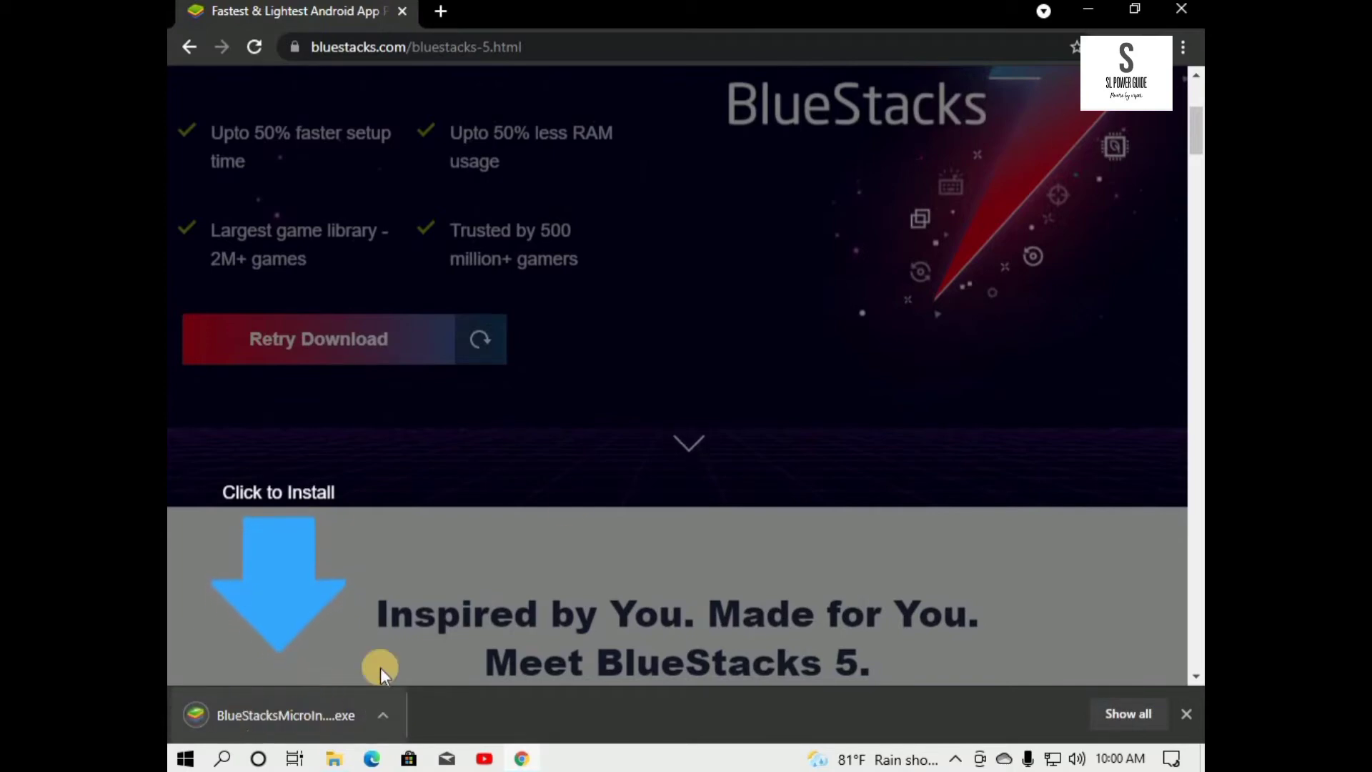
Close the browser and refresh the desktop
click(1179, 13)
right_click(806, 101)
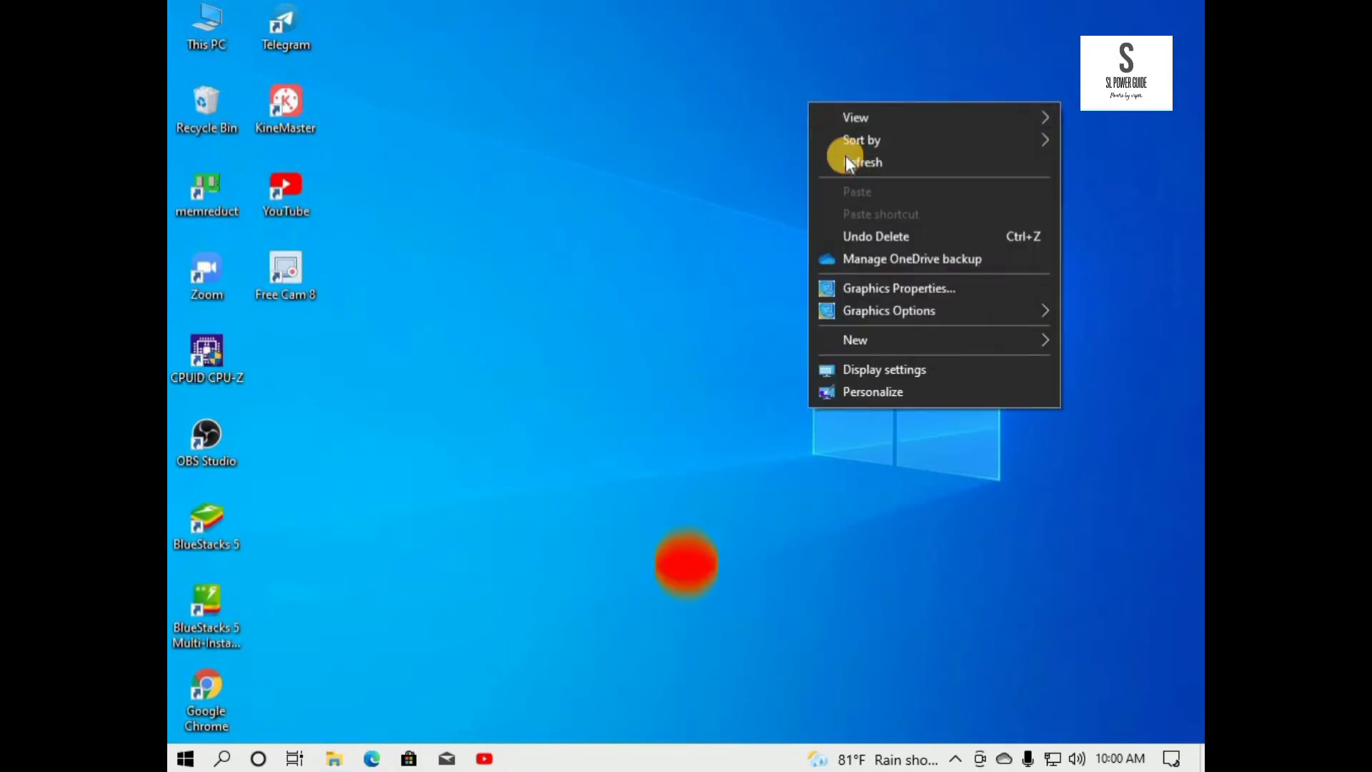
click(851, 163)
Open the Downloads folder in This PC and launch the downloaded BlueStacksMicroInstaller application
click(196, 20)
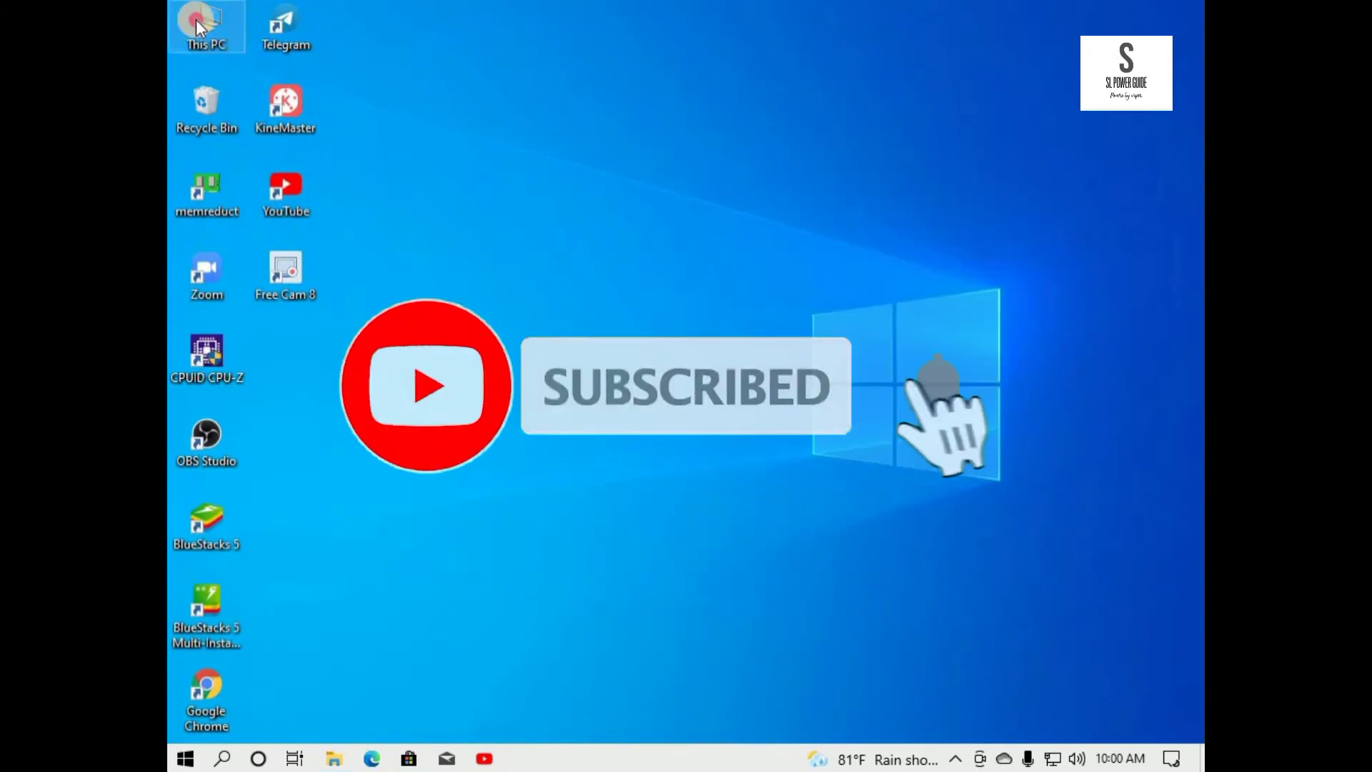
double_click(195, 19)
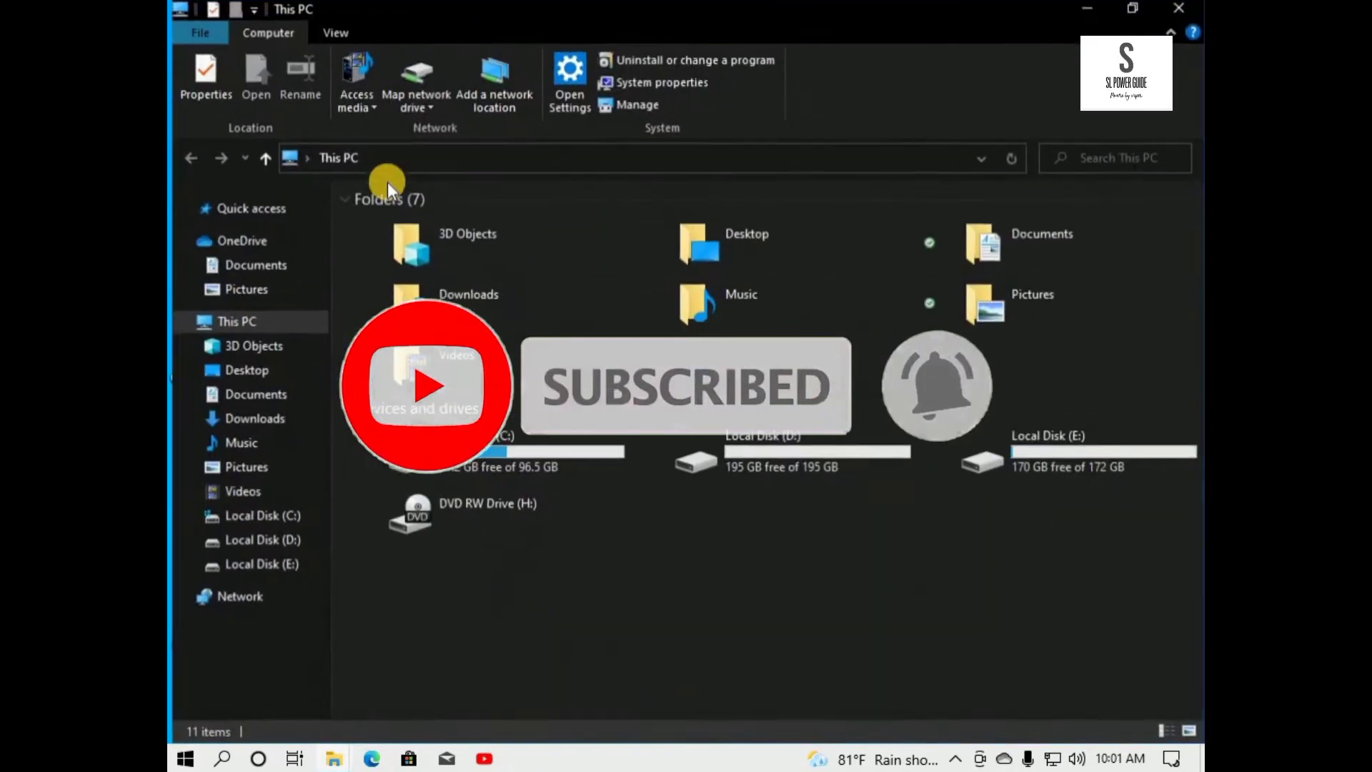
click(256, 418)
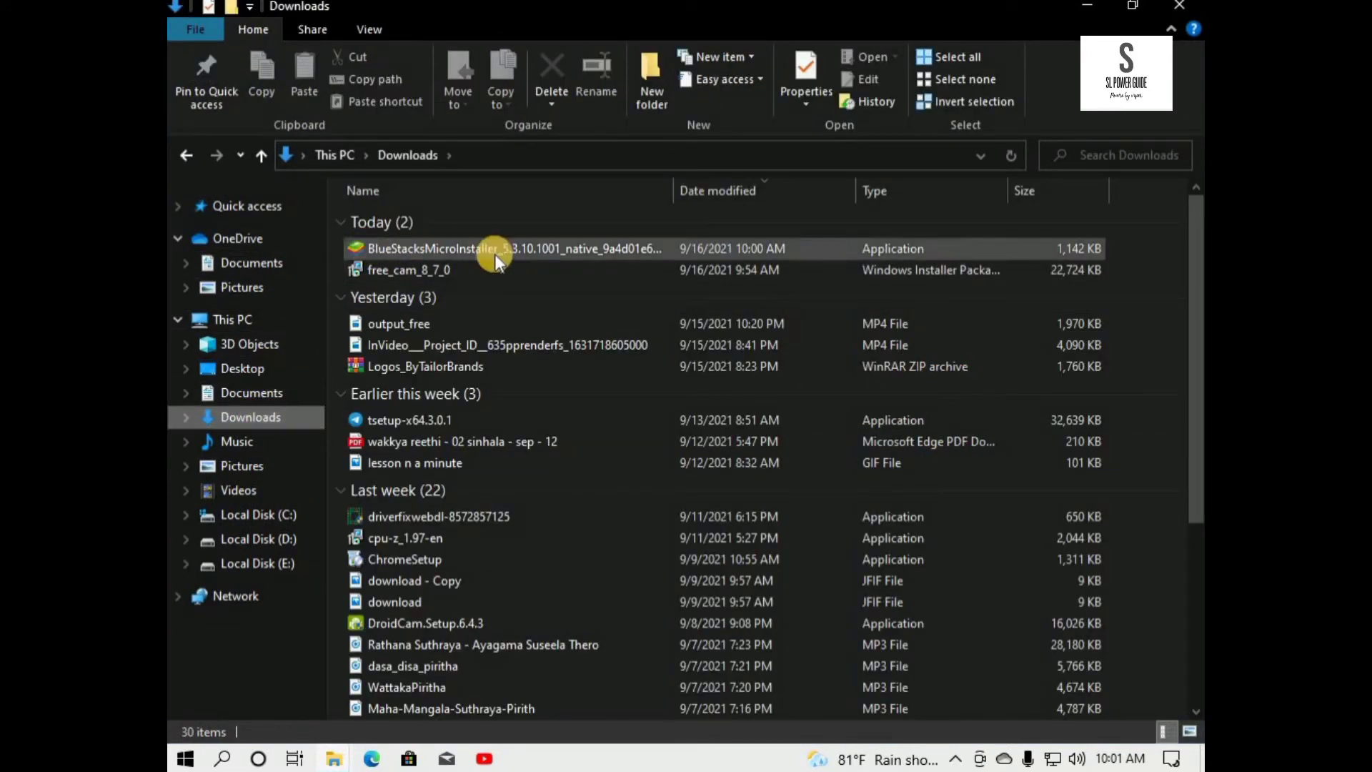
click(551, 255)
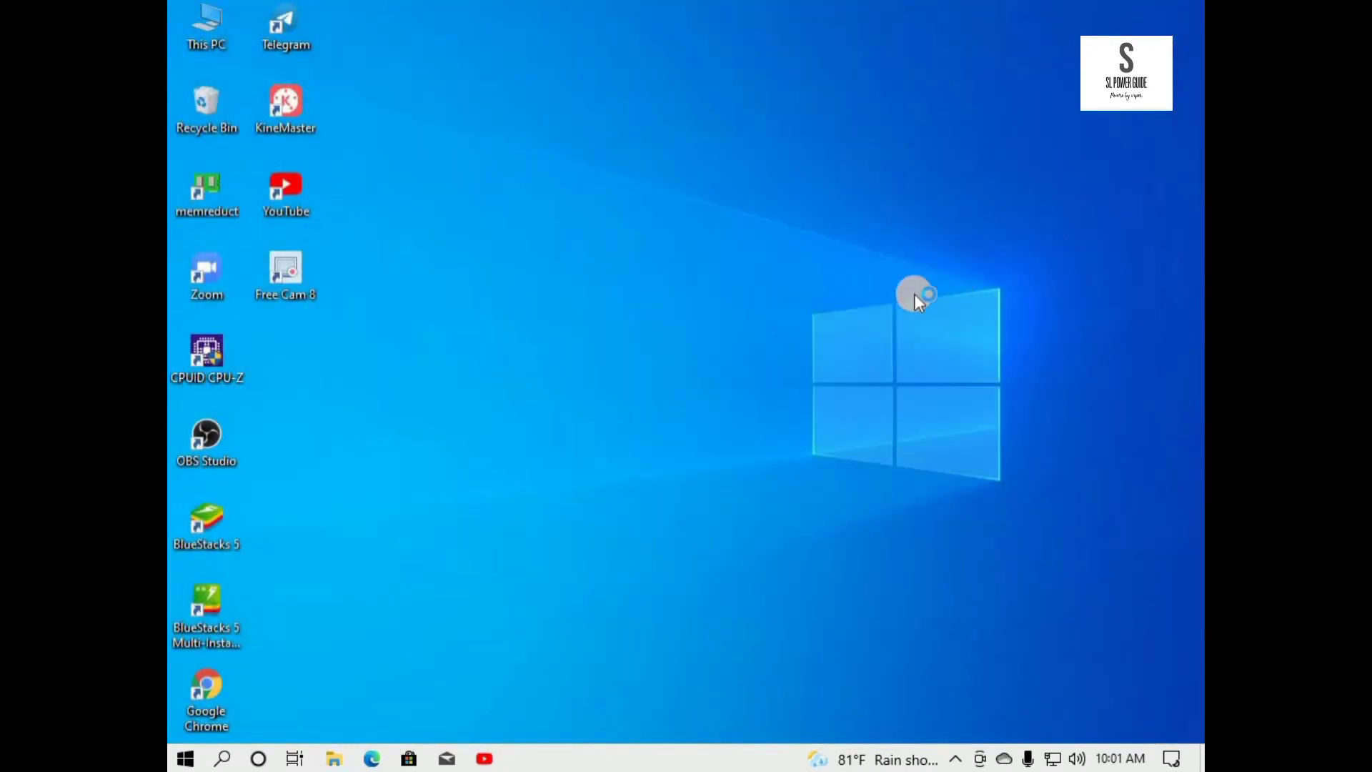
right_click(1012, 202)
right_click(993, 203)
click(1017, 268)
right_click(1017, 272)
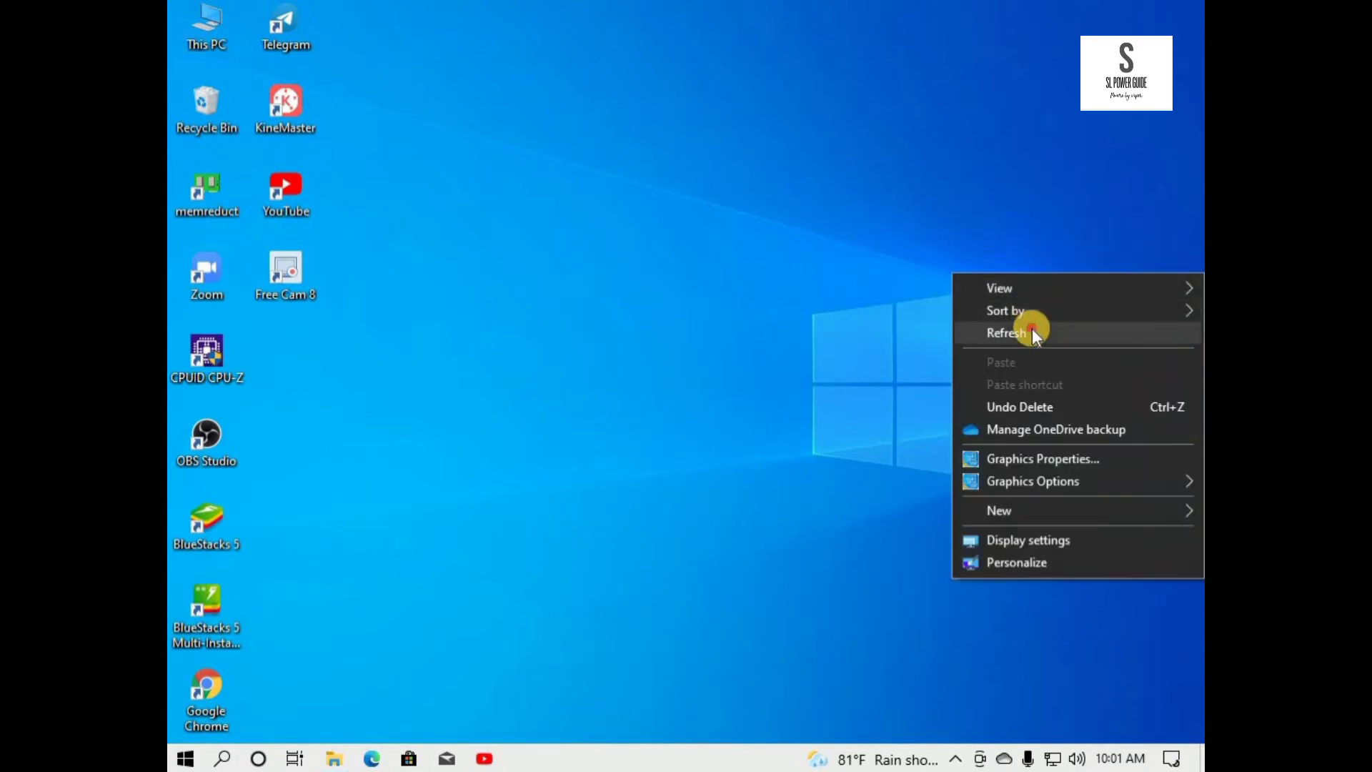
click(1032, 332)
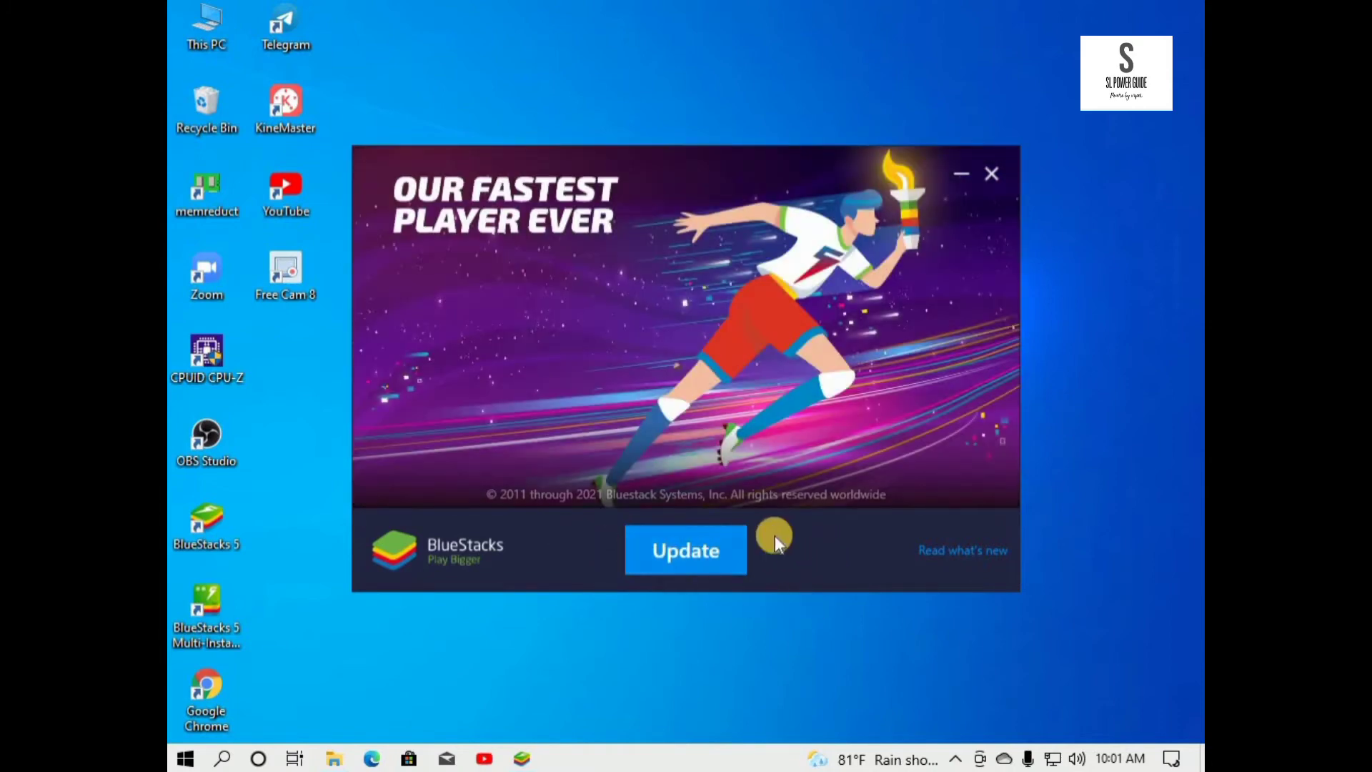
Start the BlueStacks update in the installer and dismiss the installer window
click(697, 549)
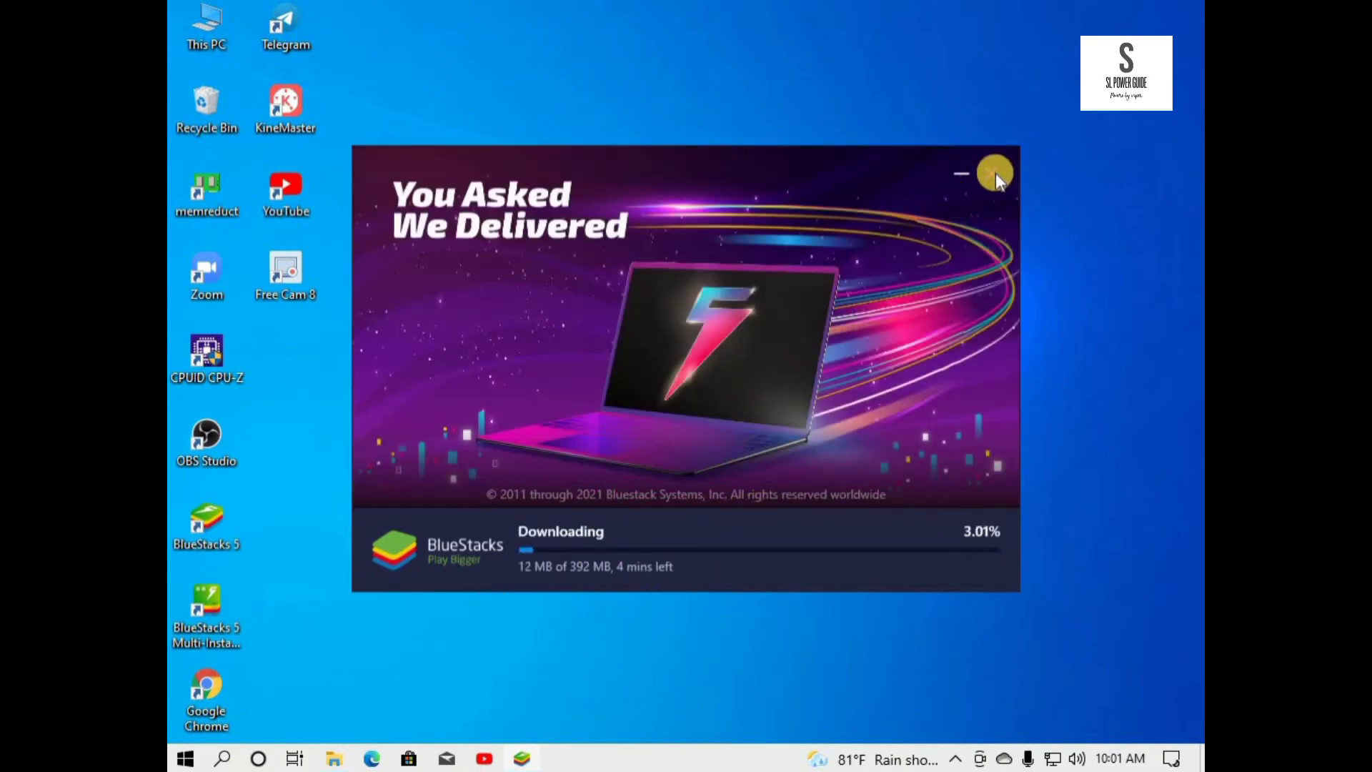
click(757, 426)
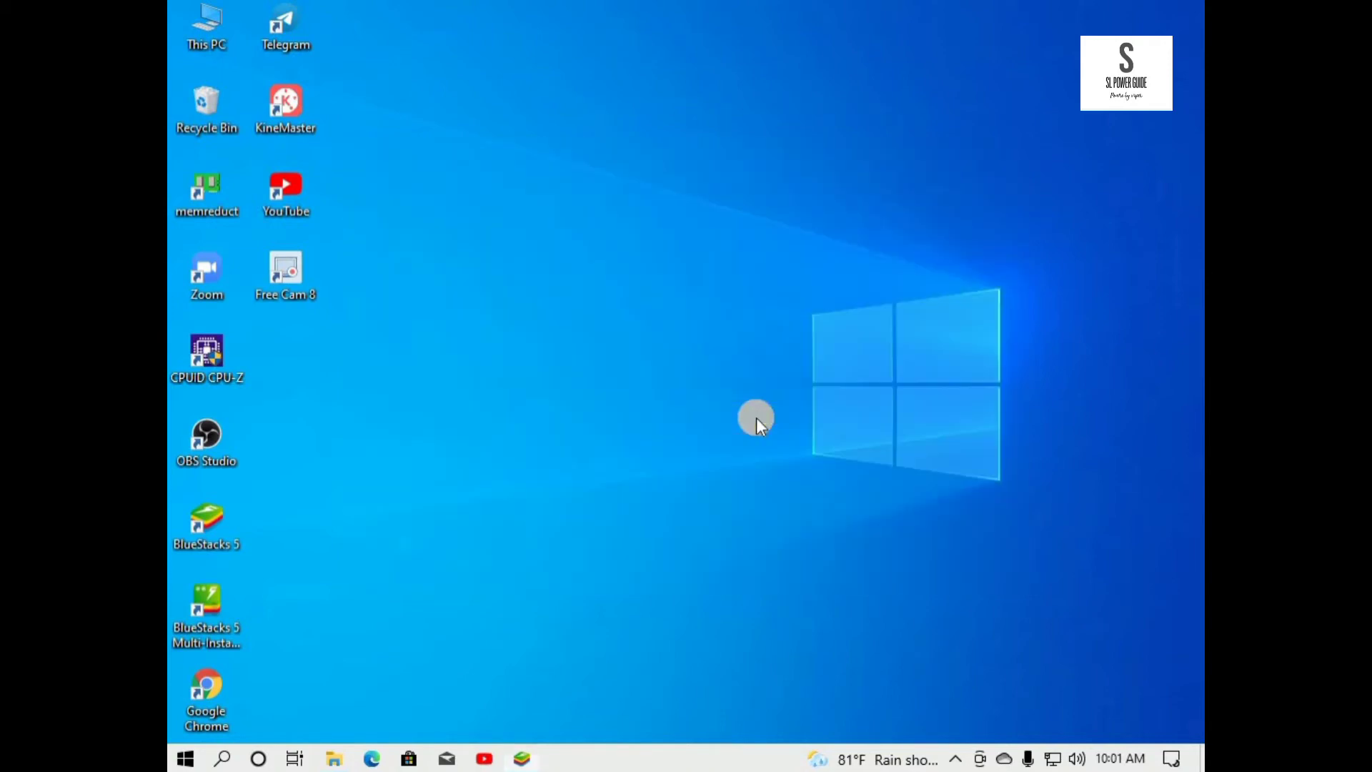
right_click(642, 138)
right_click(650, 177)
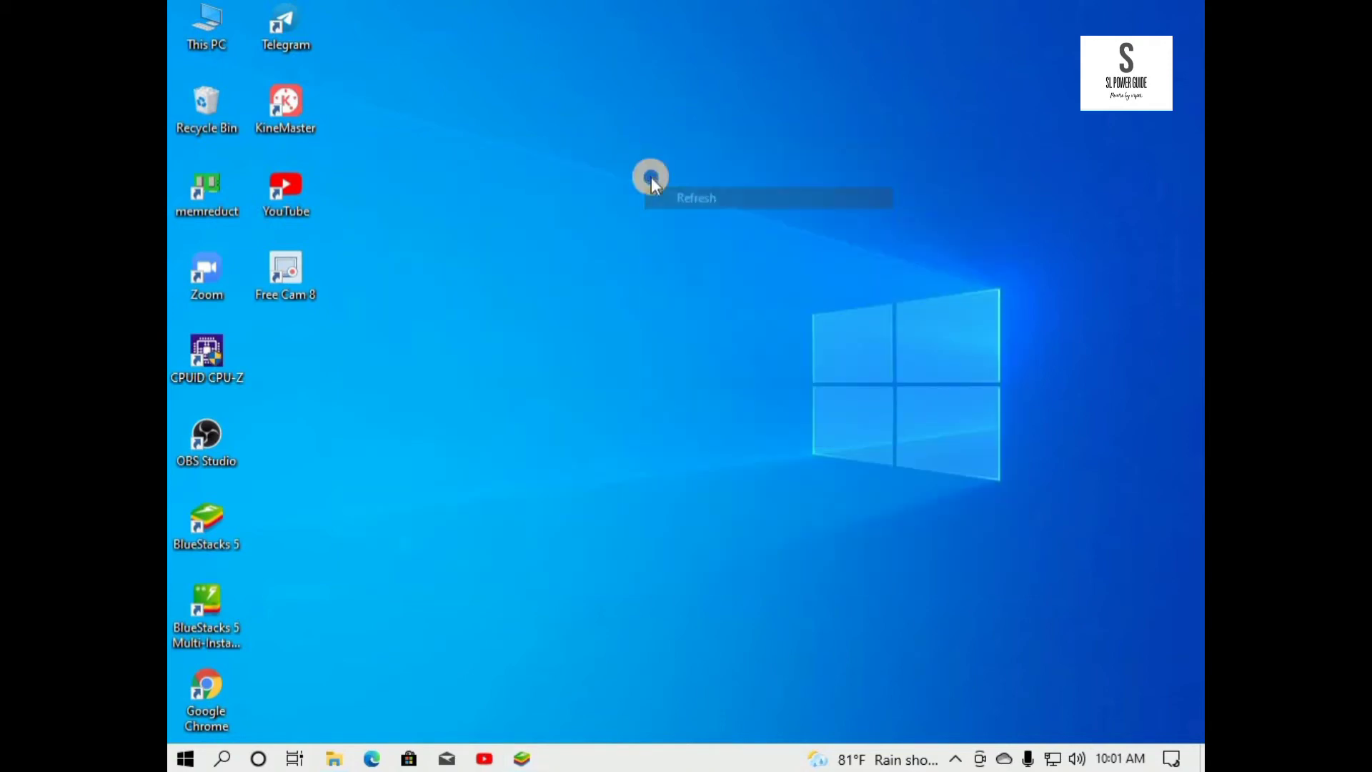
click(699, 238)
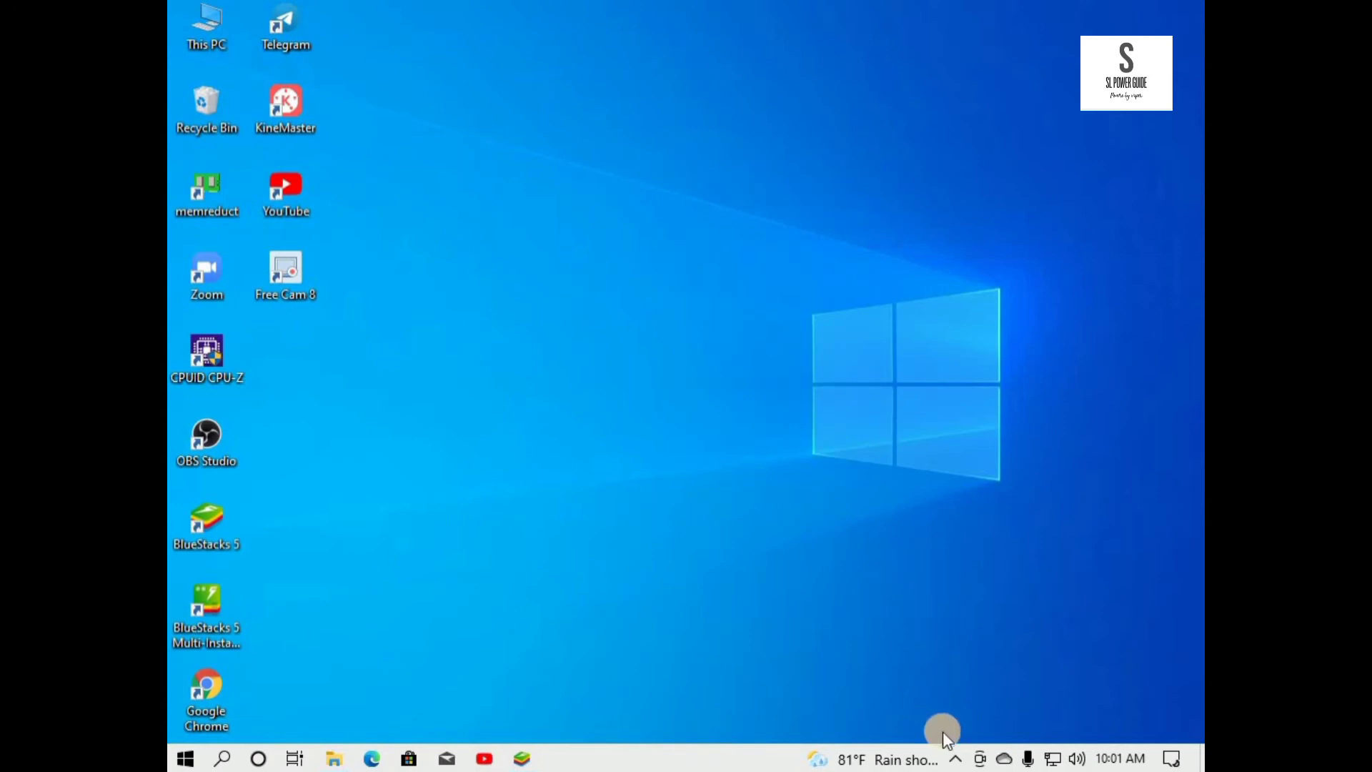
click(959, 761)
right_click(985, 721)
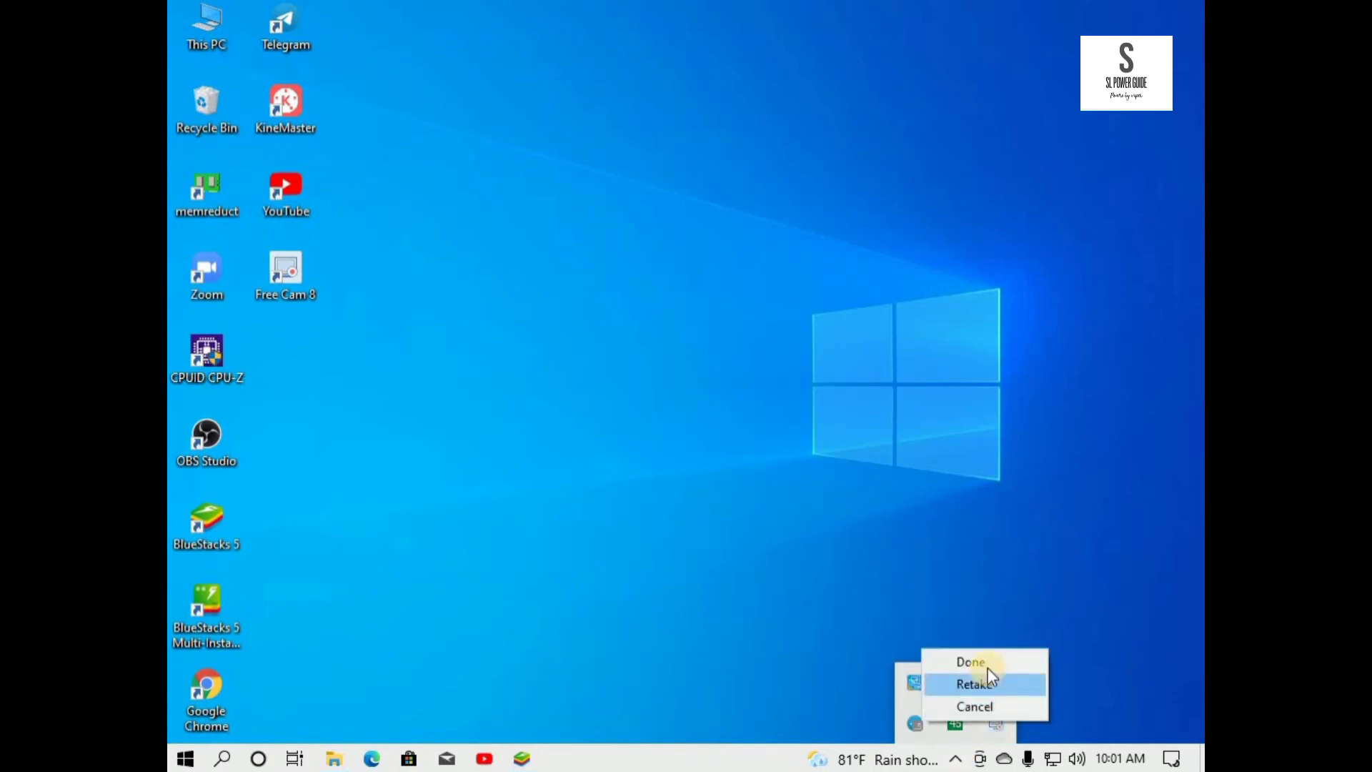
click(988, 667)
Launch BlueStacks 5 from the desktop and maximize its window
click(197, 525)
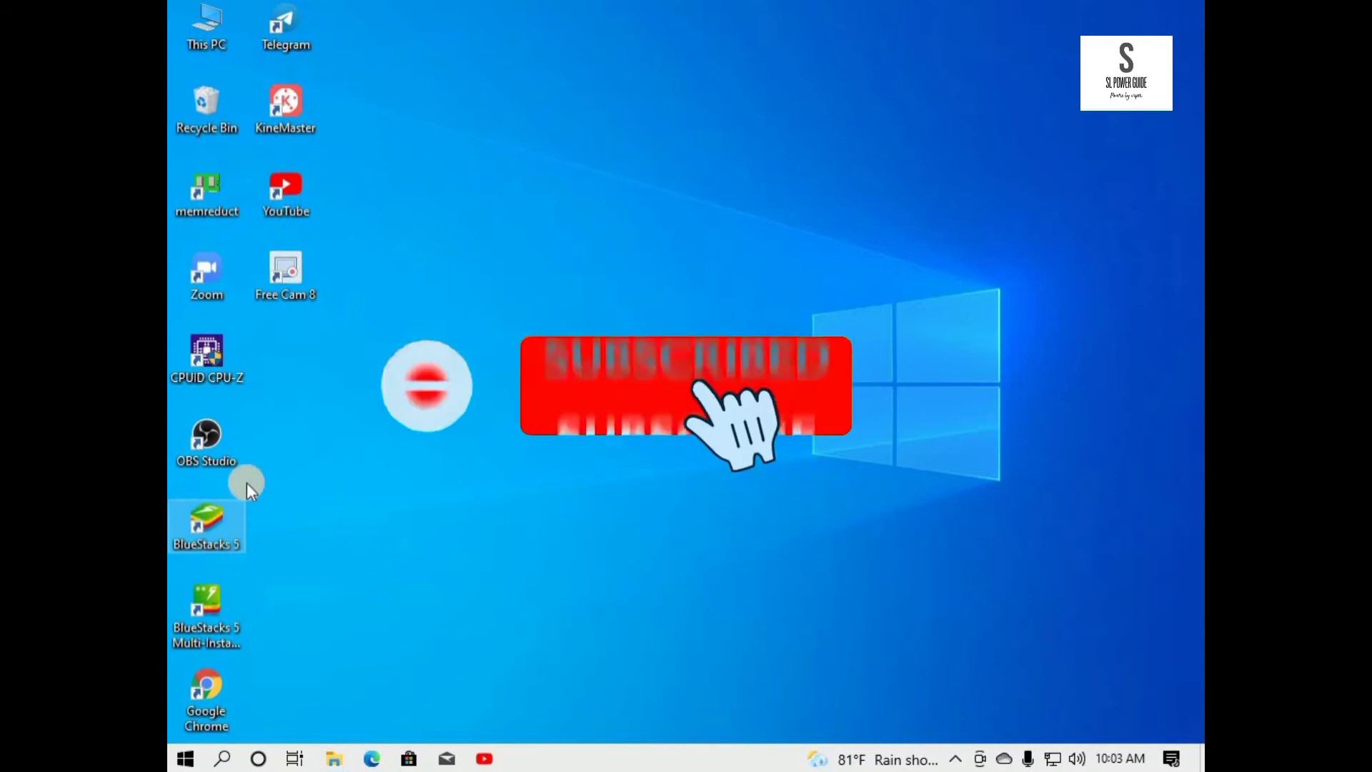
double_click(194, 535)
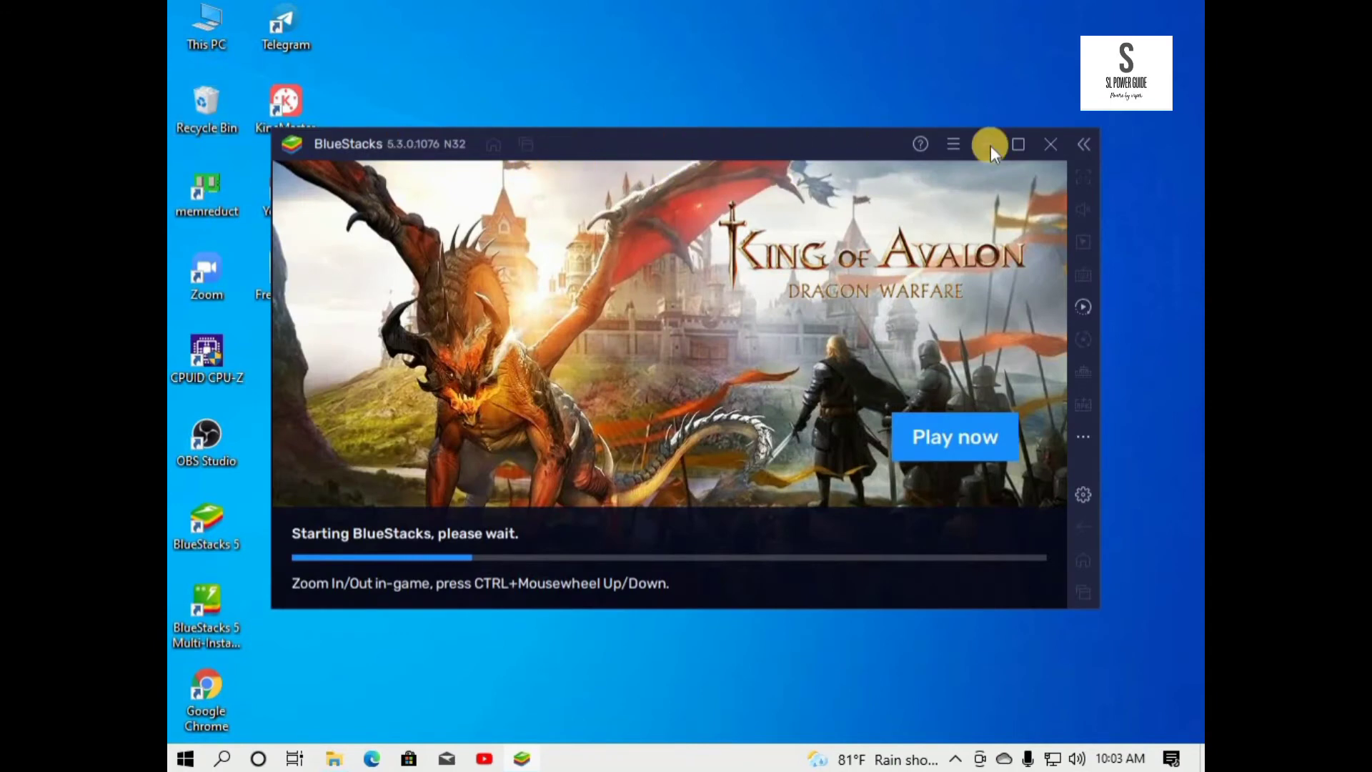
click(1020, 144)
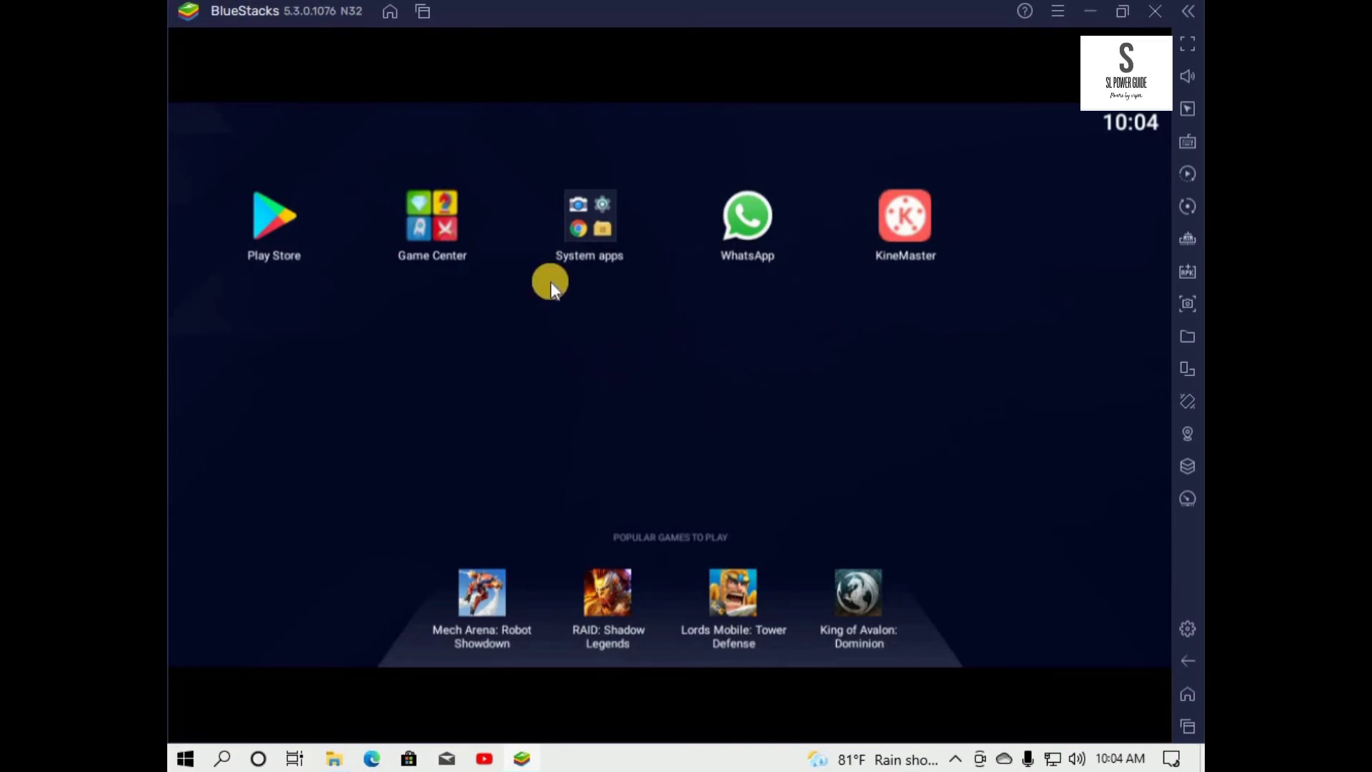
Open the Play Store and look through the recommended games on the For you page
click(280, 219)
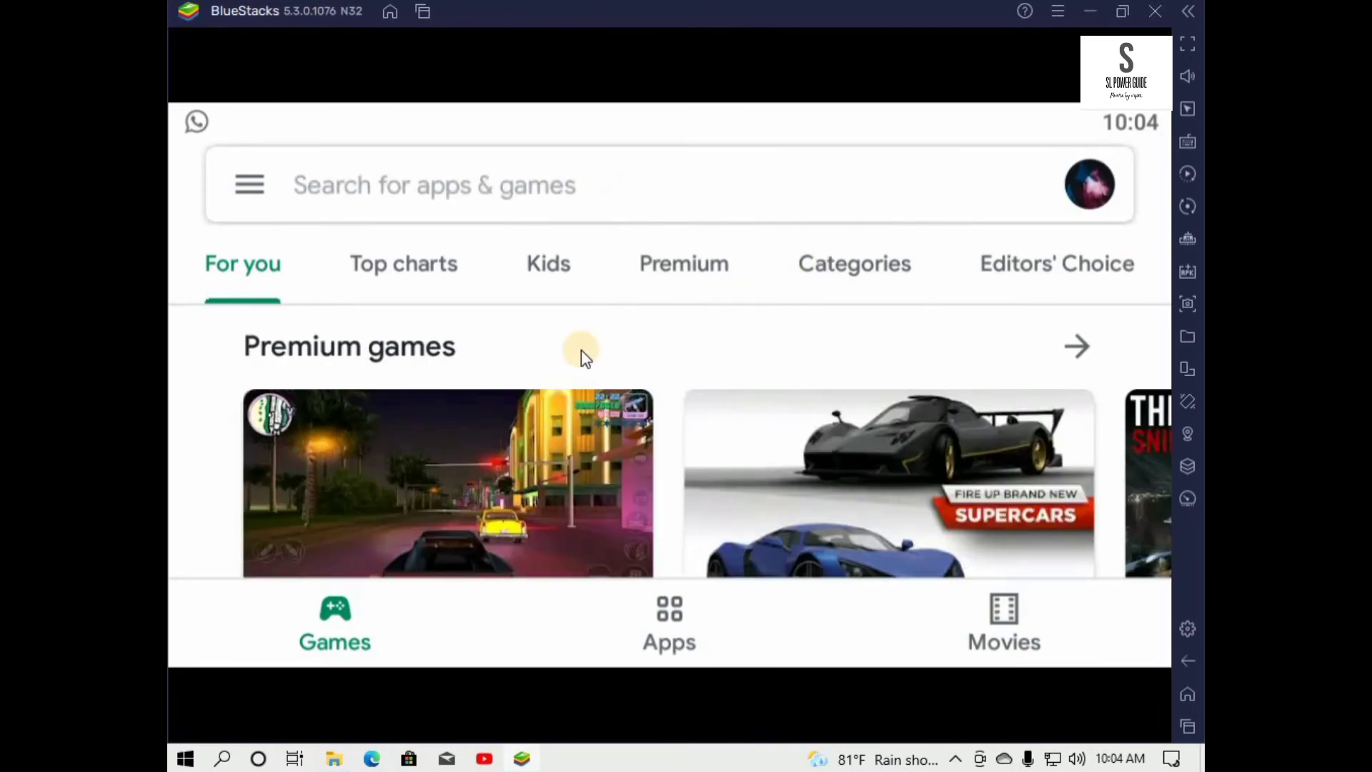
scroll(581, 349, down, 5)
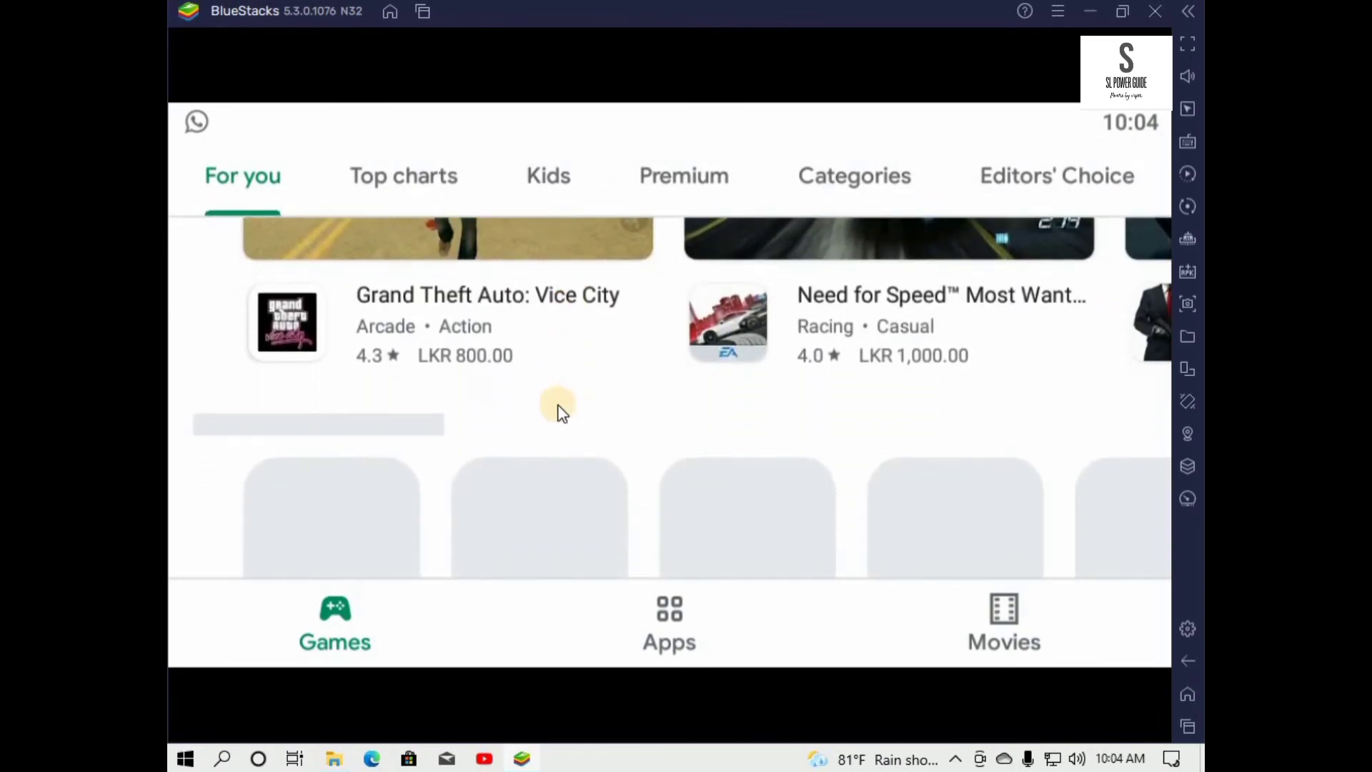
scroll(560, 410, up, 5)
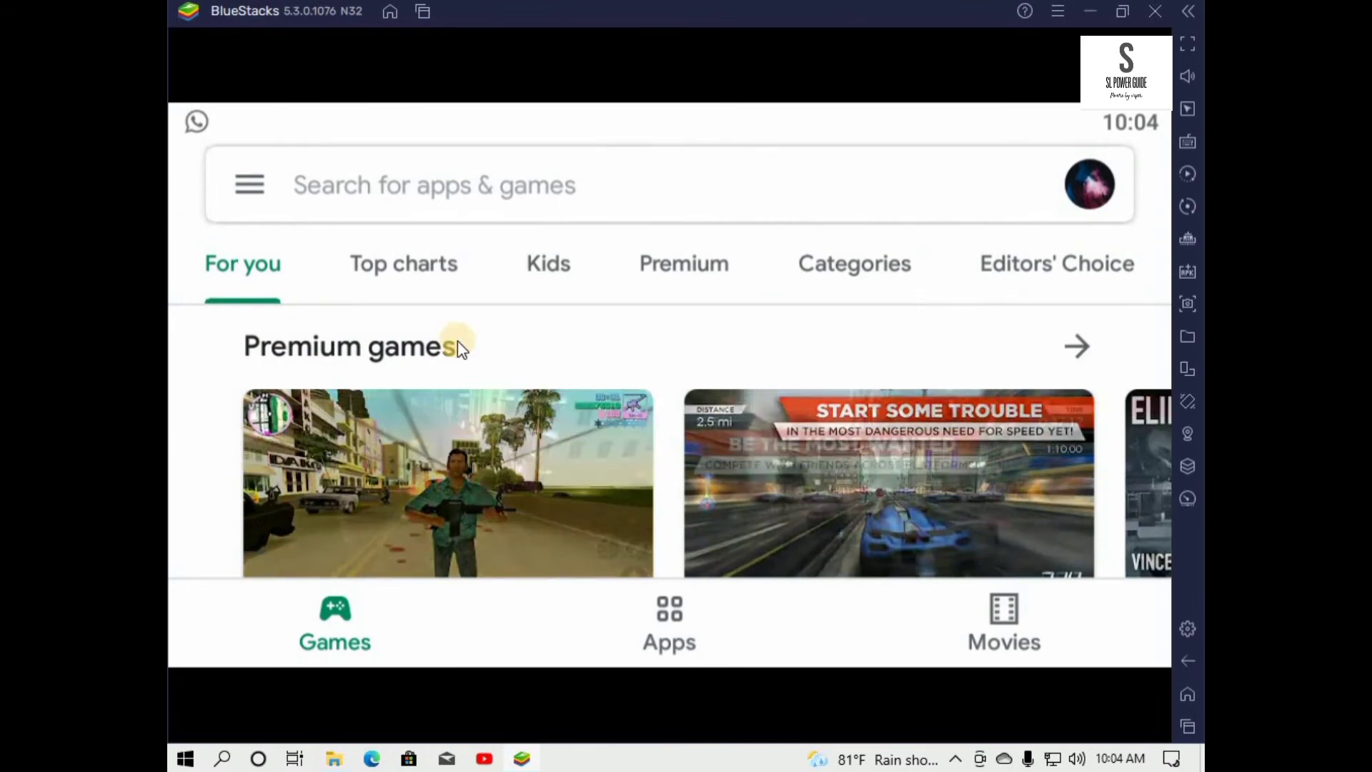
scroll(572, 483, down, 5)
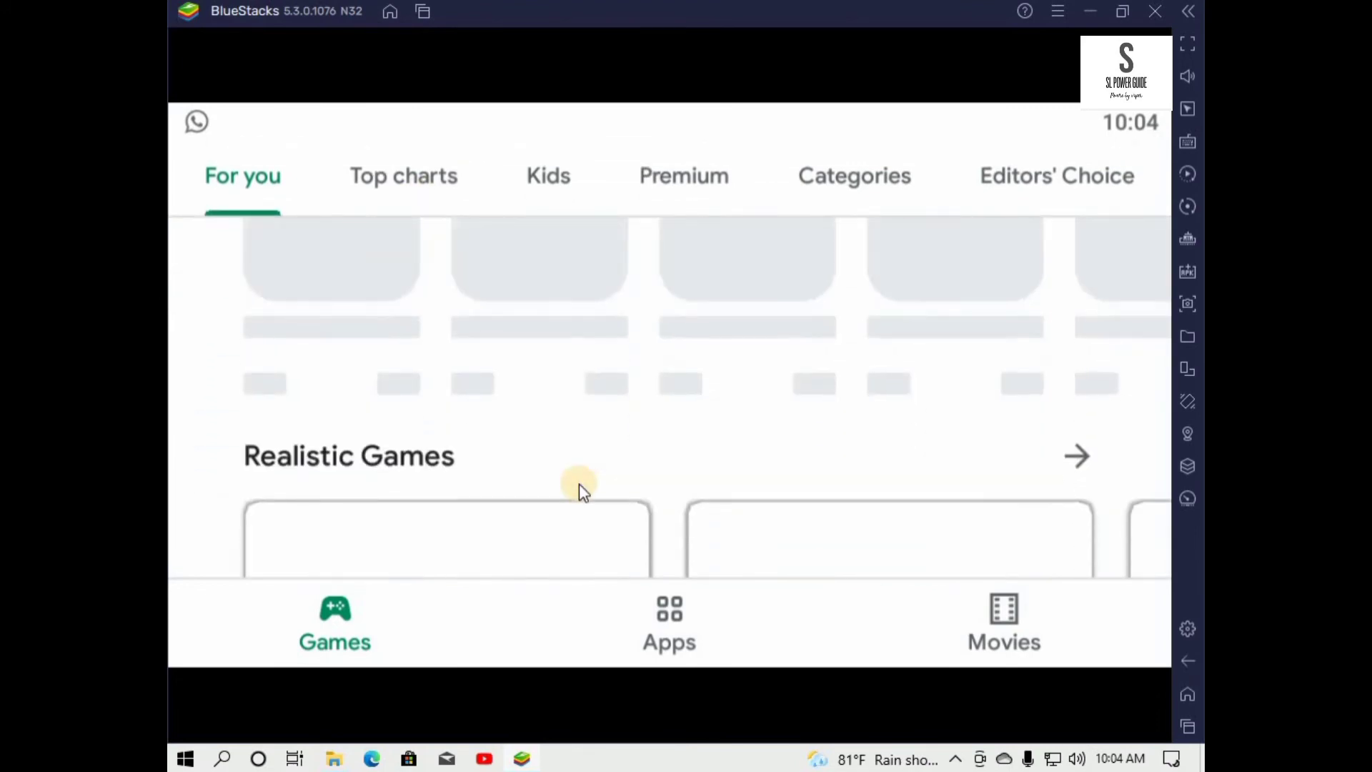
scroll(578, 483, down, 5)
scroll(579, 483, up, 8)
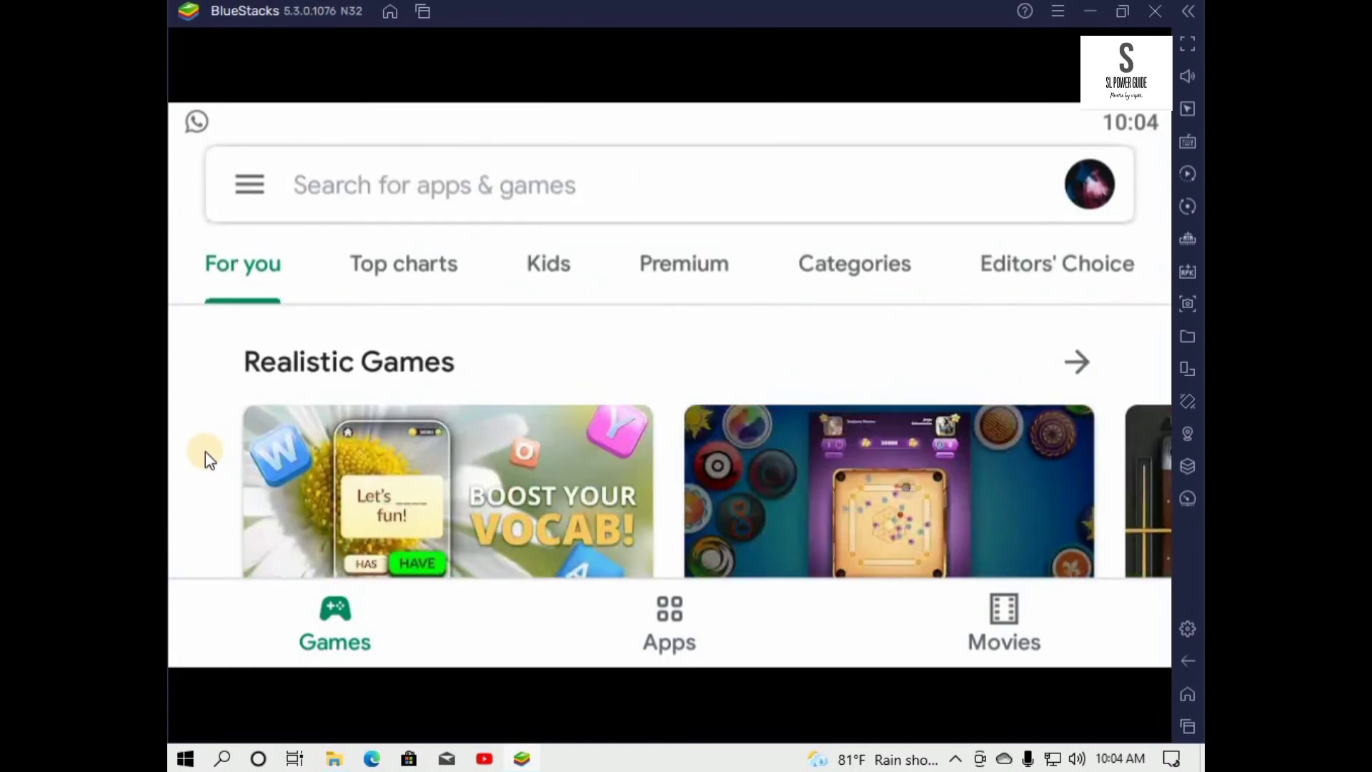
scroll(205, 472, down, 8)
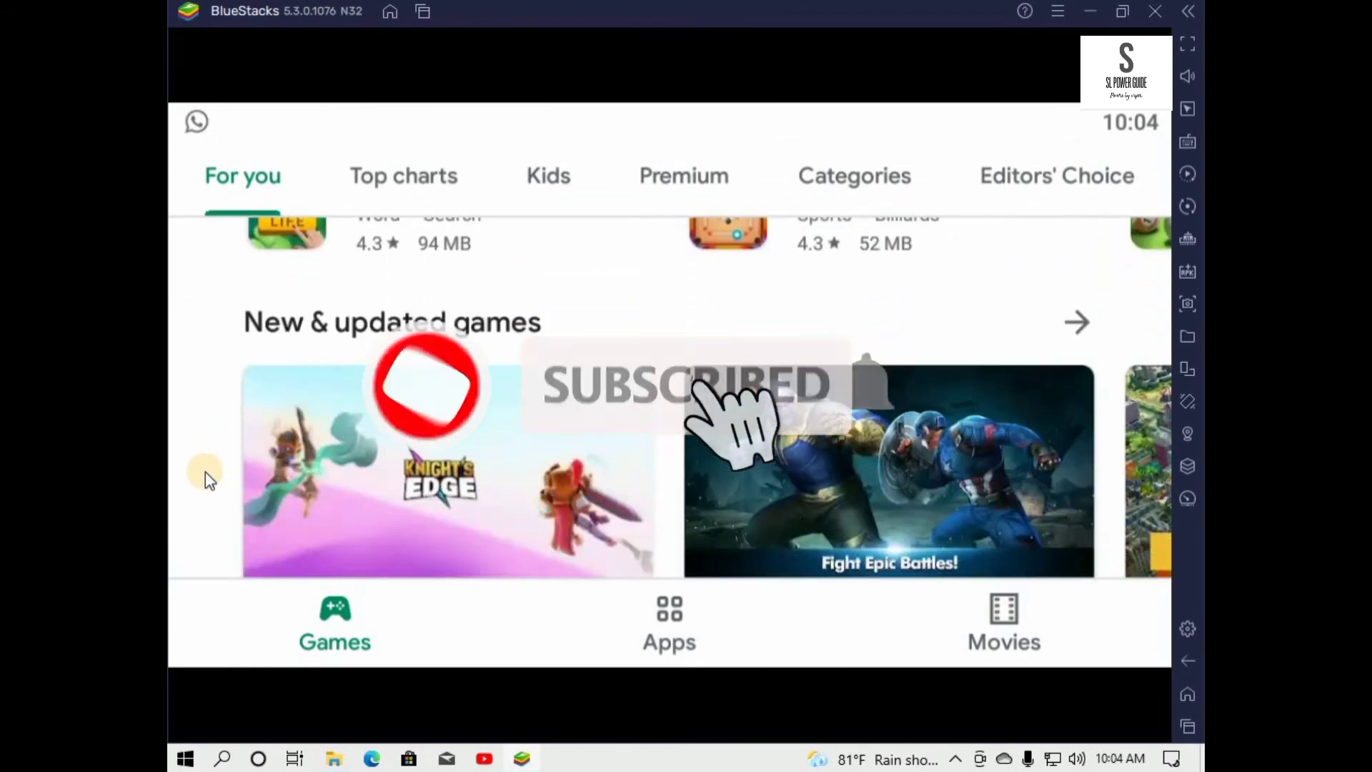
scroll(204, 471, down, 10)
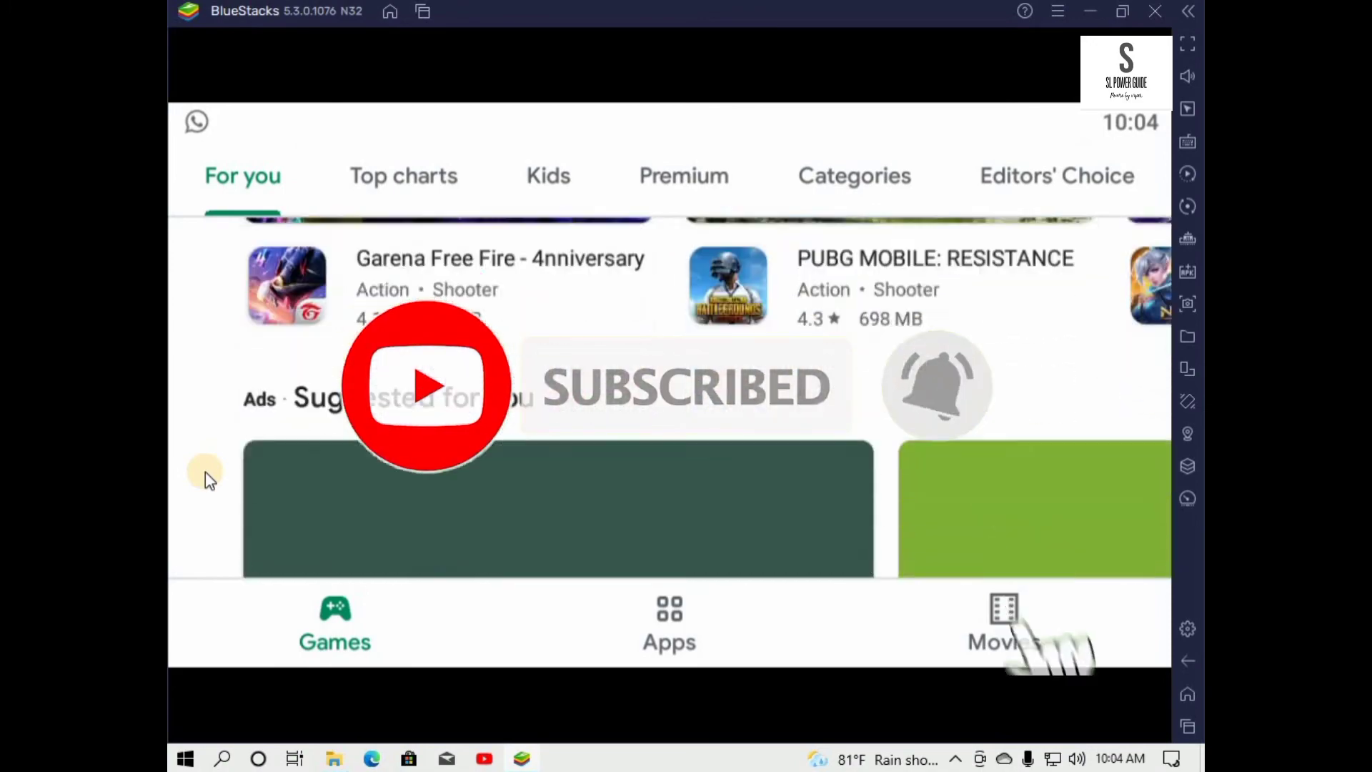
scroll(204, 471, up, 2)
scroll(205, 471, down, 2)
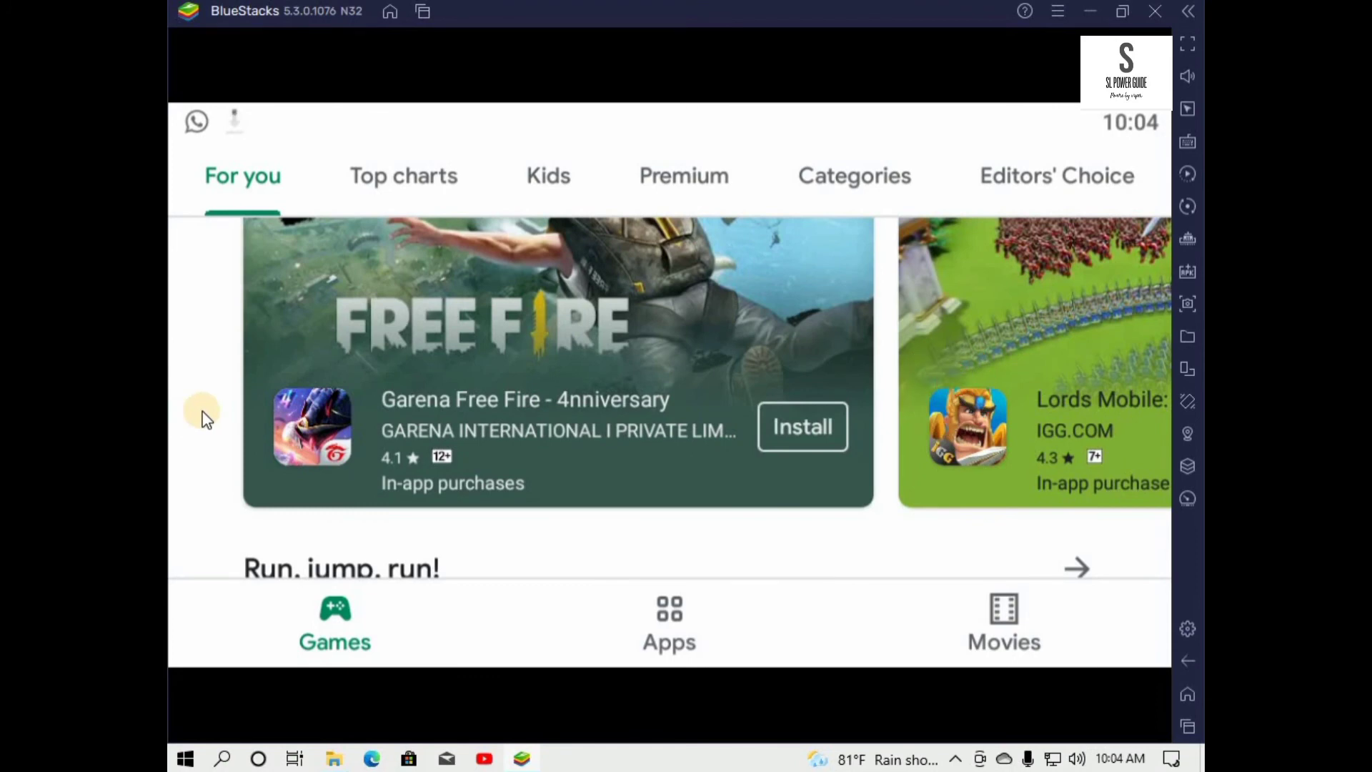
scroll(205, 418, up, 2)
Search the Play Store for "free fire" and look through the Garena Free Fire listing and its screenshots
click(505, 172)
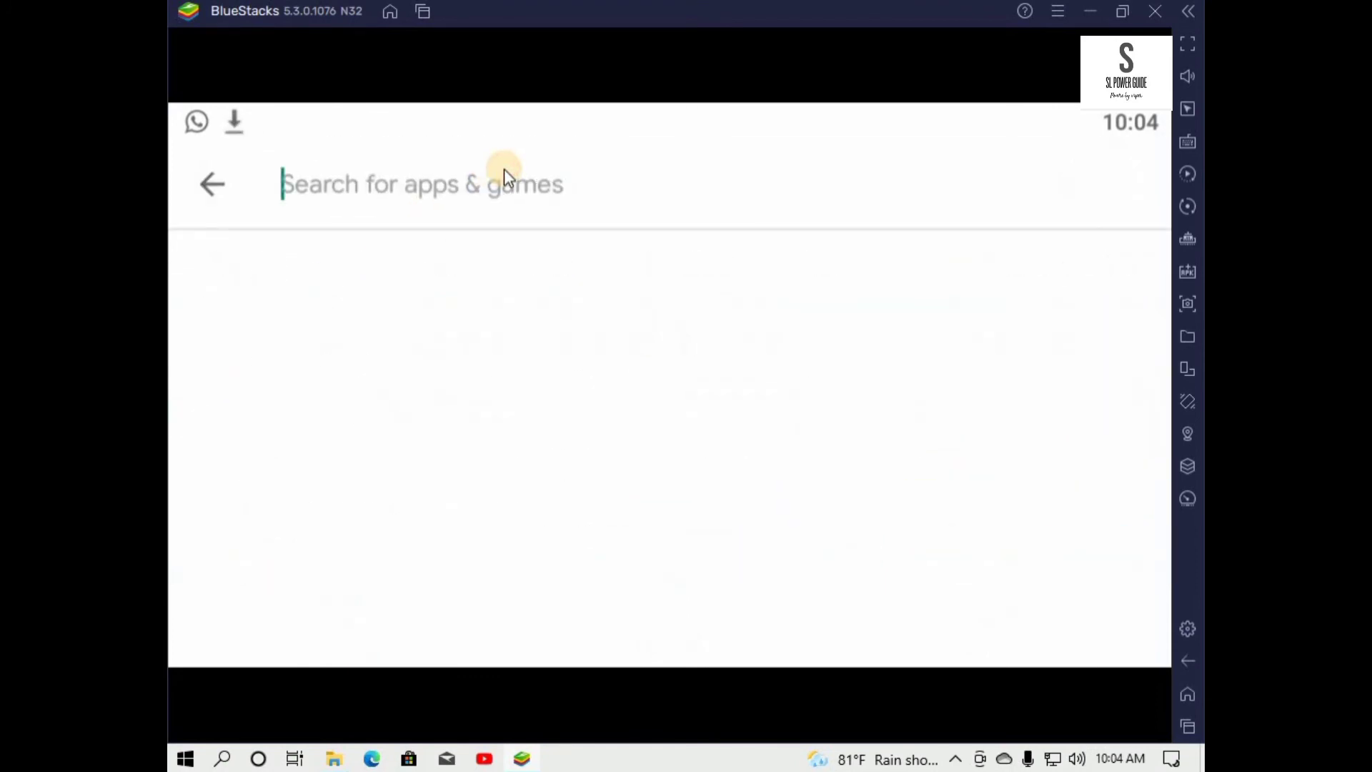
text(f)
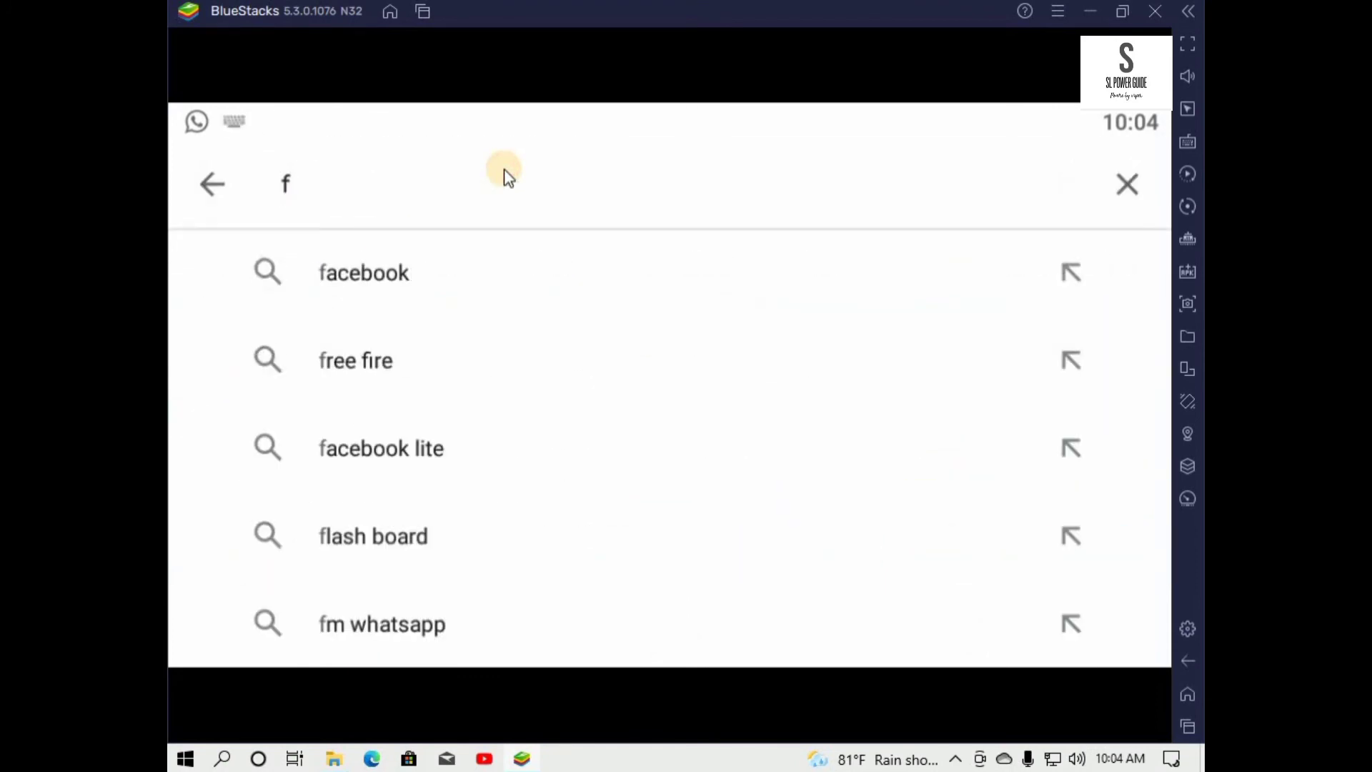
text(ree)
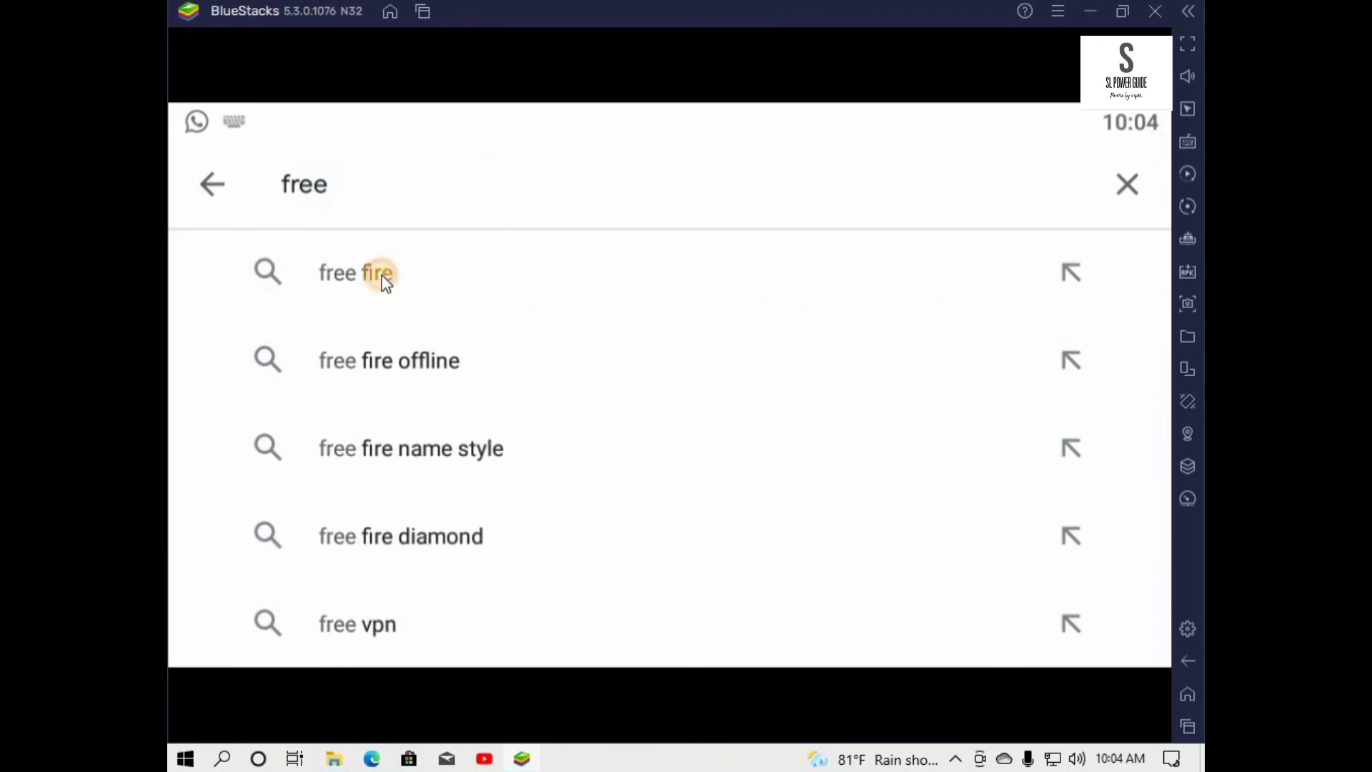
click(380, 276)
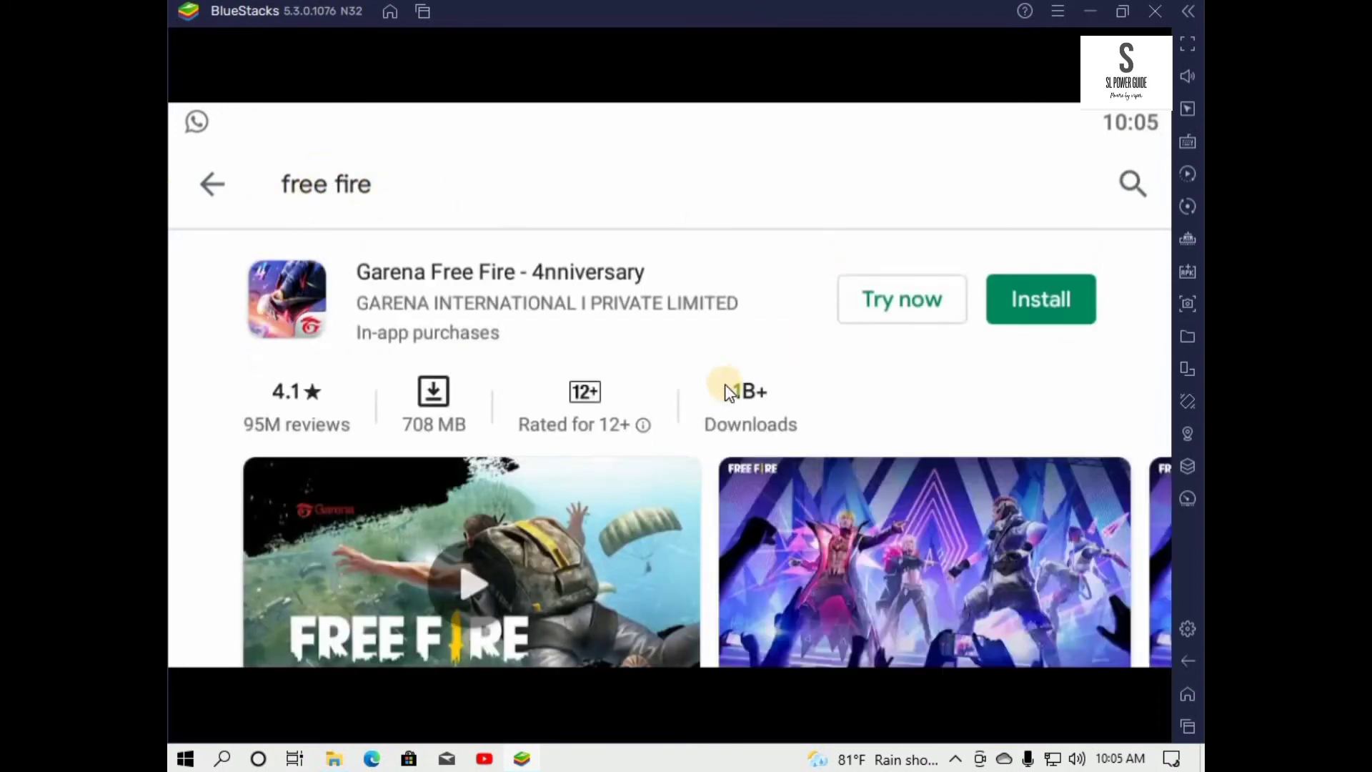
scroll(659, 453, down, 2)
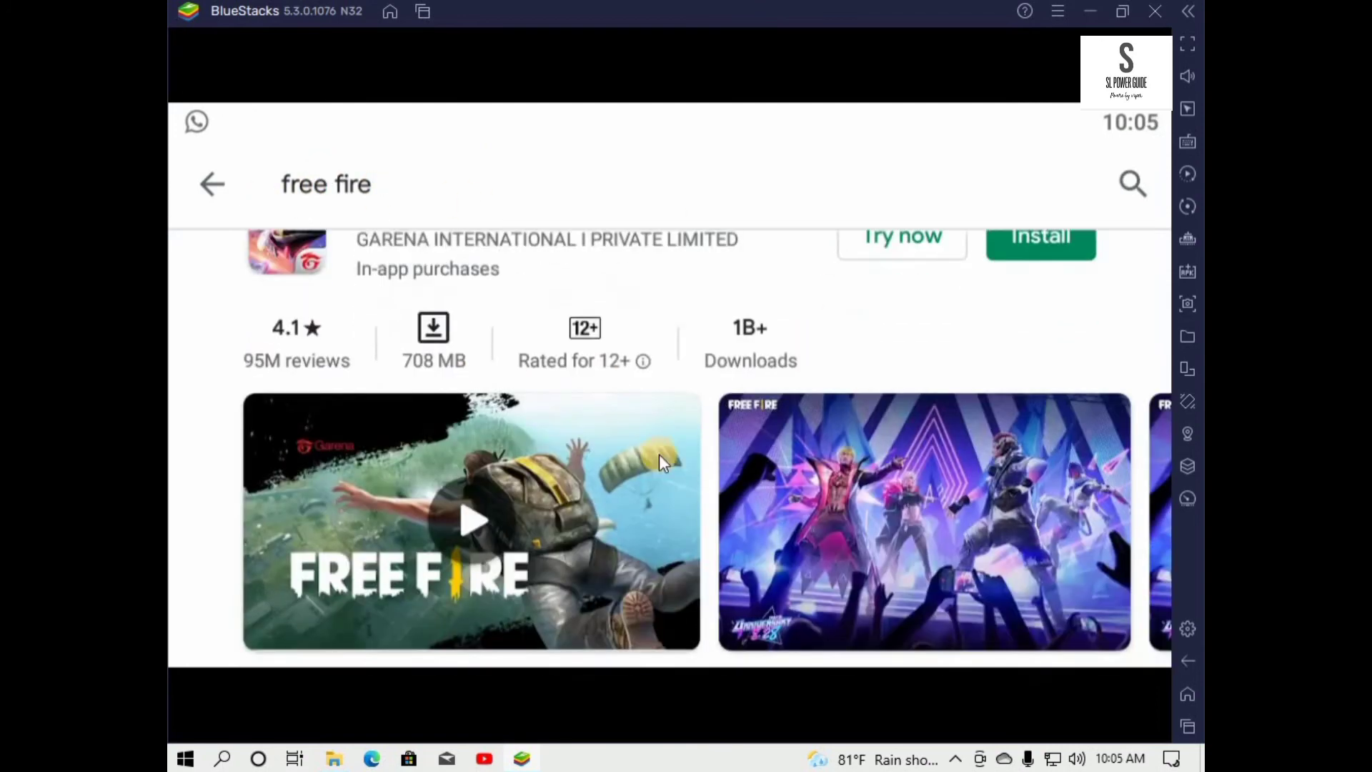
drag(1089, 464, 264, 478)
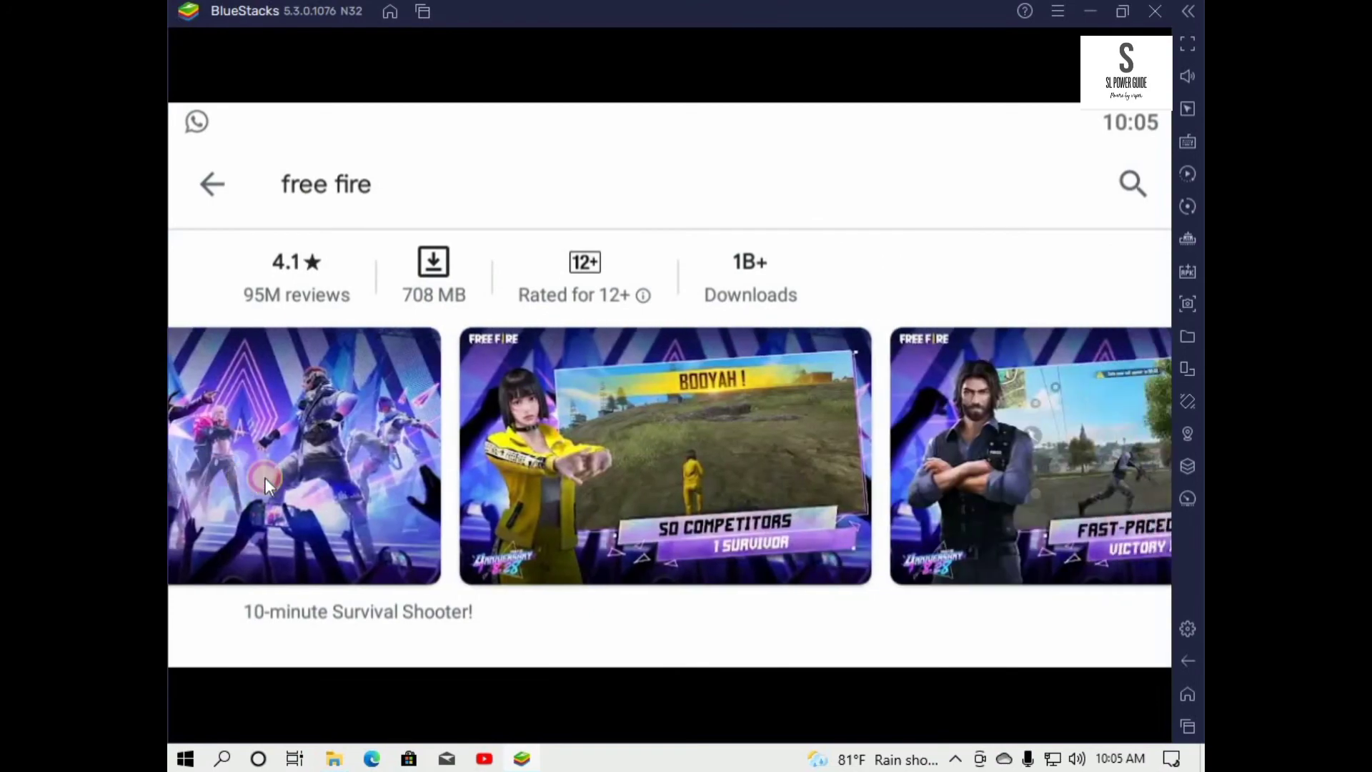
drag(679, 477, 379, 479)
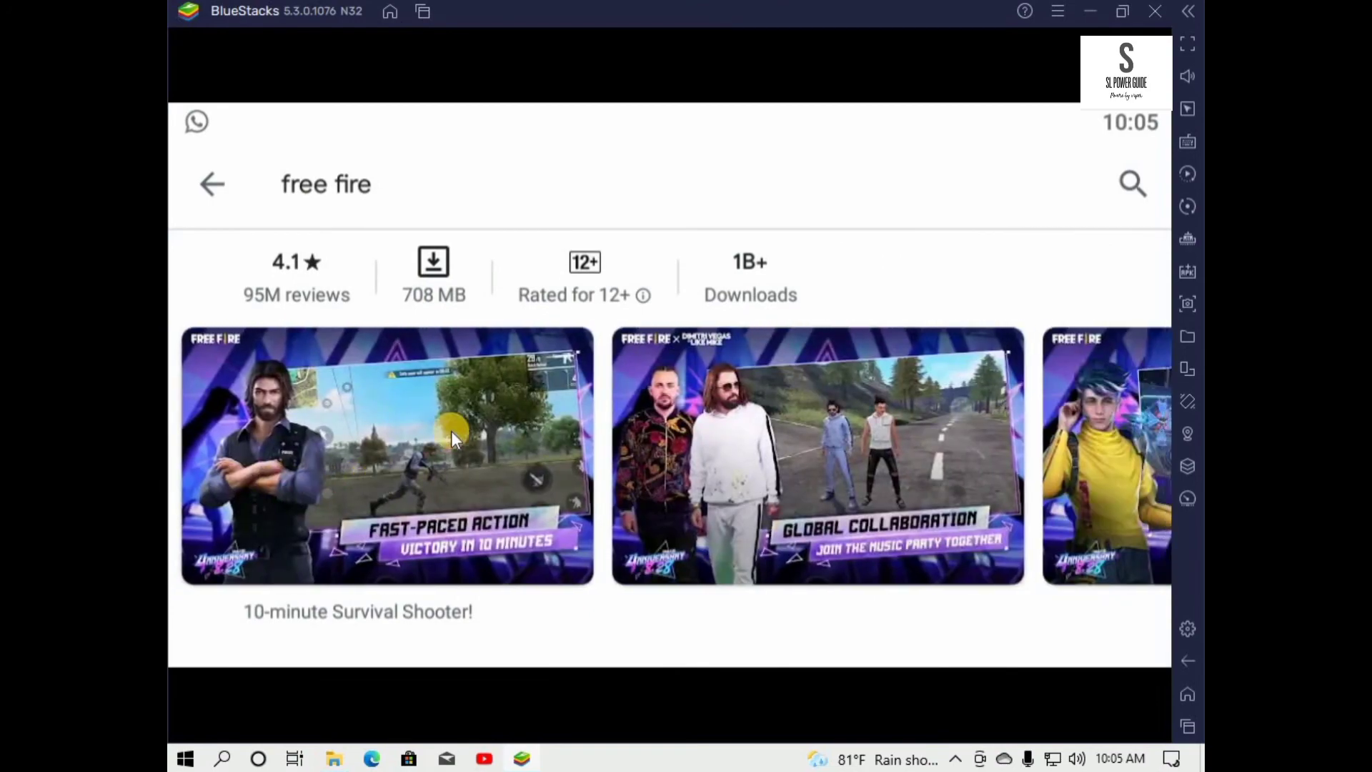
scroll(452, 430, up, 2)
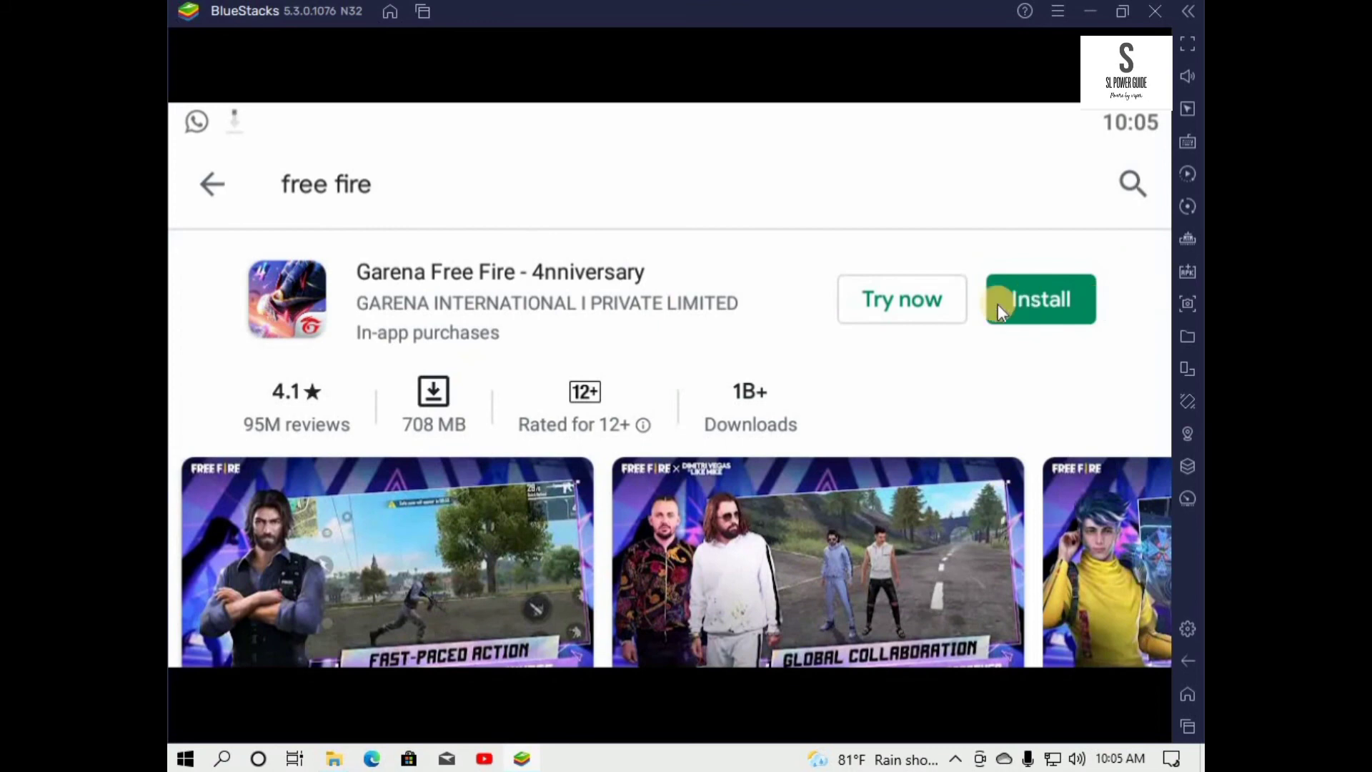
Replace the search with the suggestion "pubg mobile" and look over the listed PUBG games
click(439, 199)
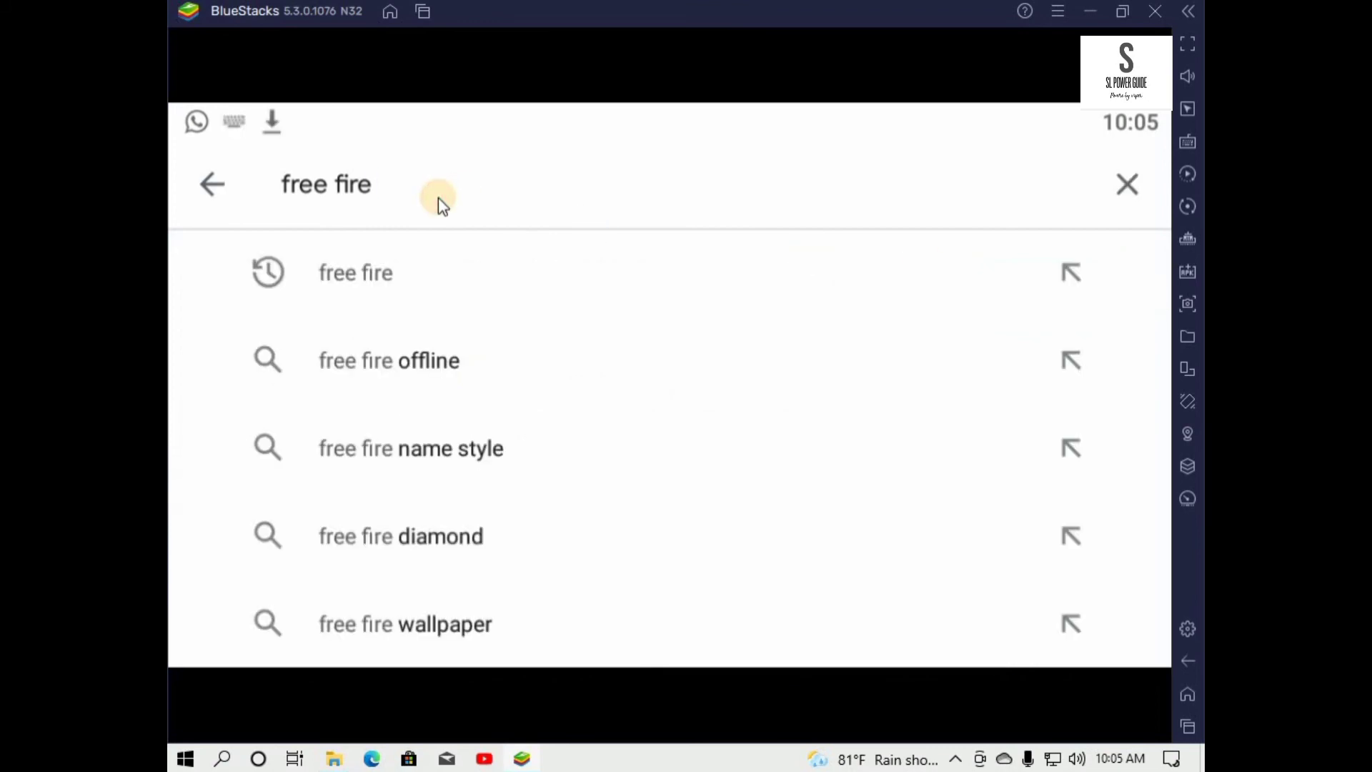
key(BackSpace)
key(BackSpace)
key(BackSpace)
key(BackSpace)
key(BackSpace)
key(BackSpace)
key(BackSpace)
key(BackSpace)
key(BackSpace)
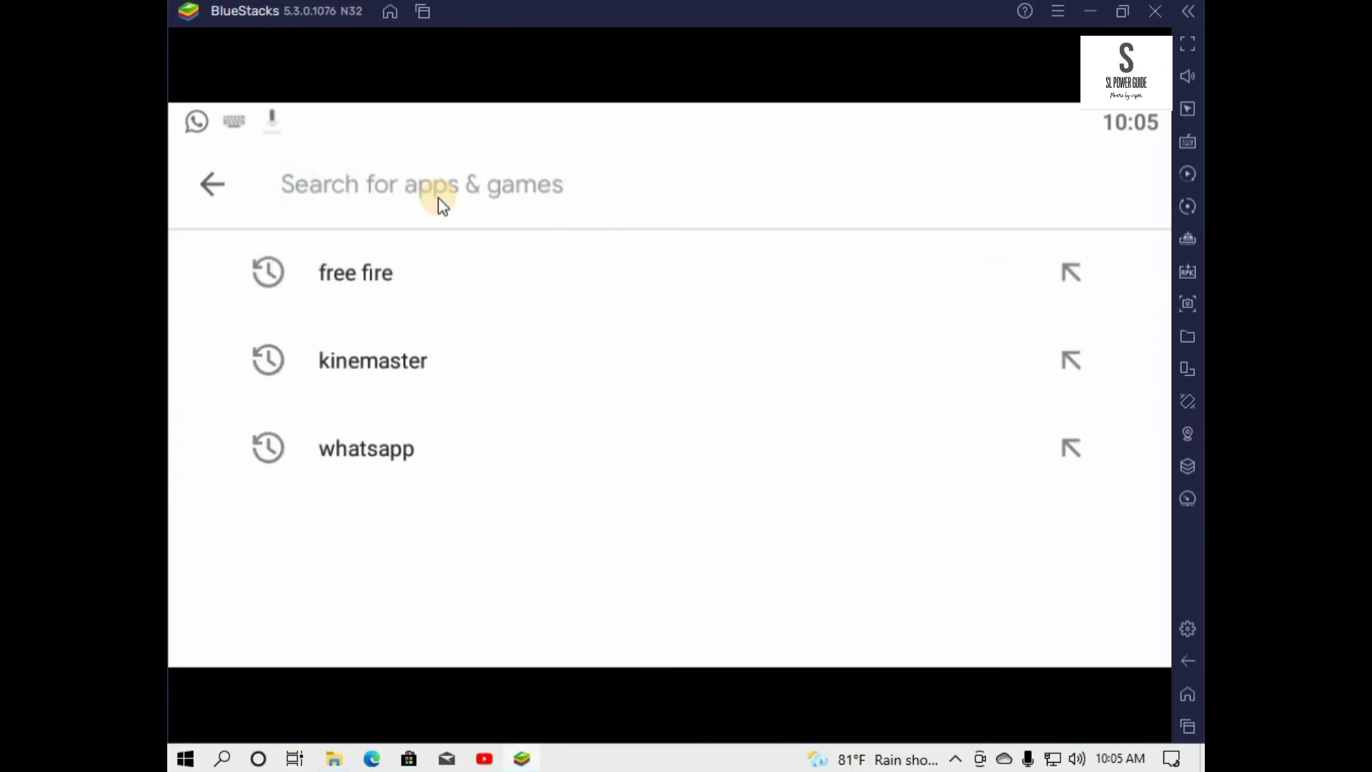
text(pub)
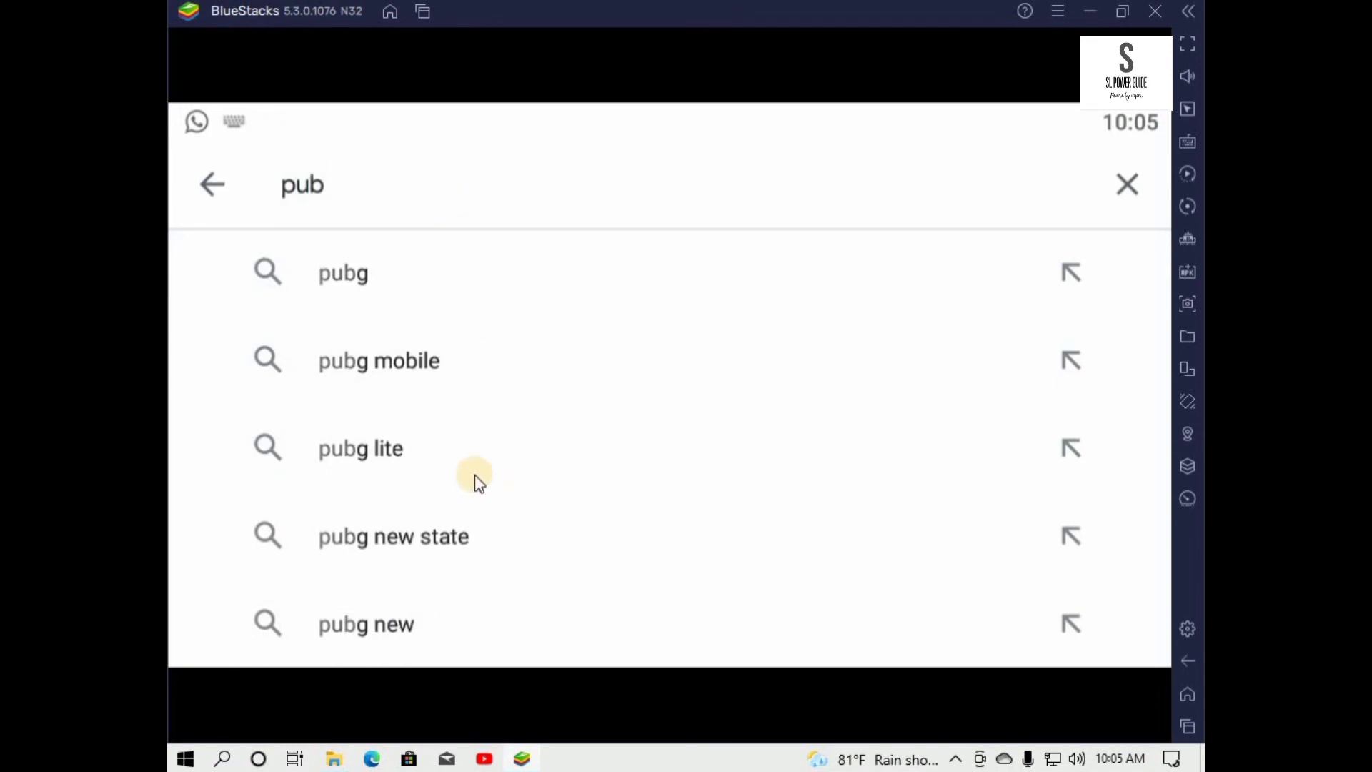
click(366, 366)
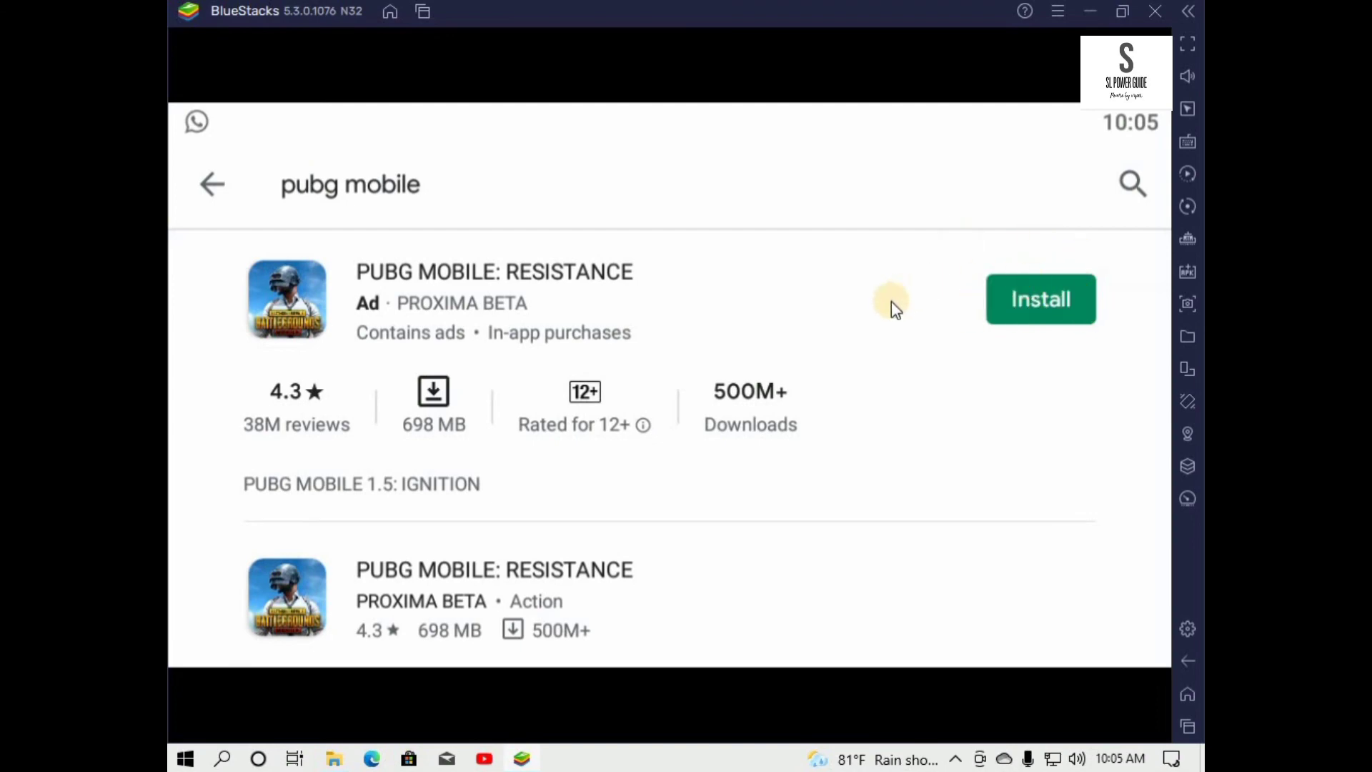
scroll(514, 404, down, 3)
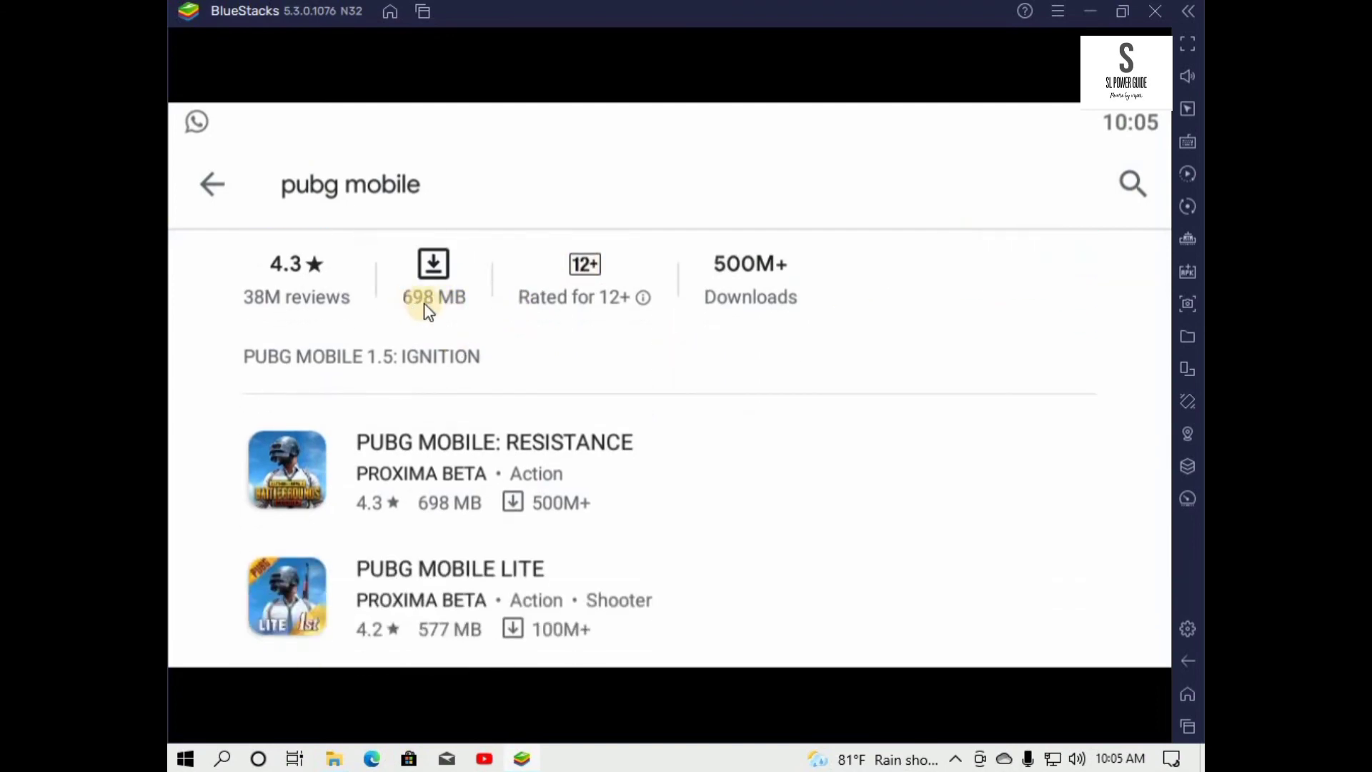
scroll(264, 367, up, 3)
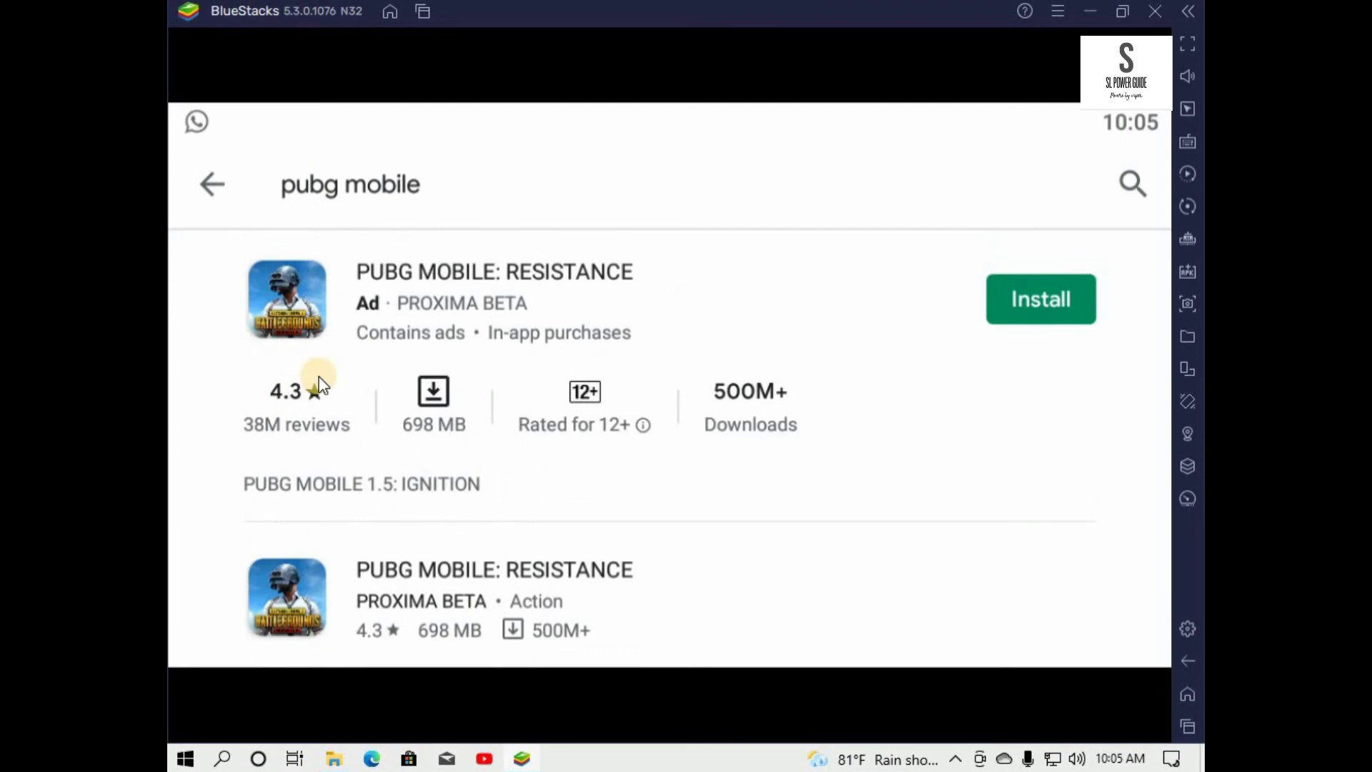
Clear all recent apps and take a screenshot of the BlueStacks home screen
click(1187, 692)
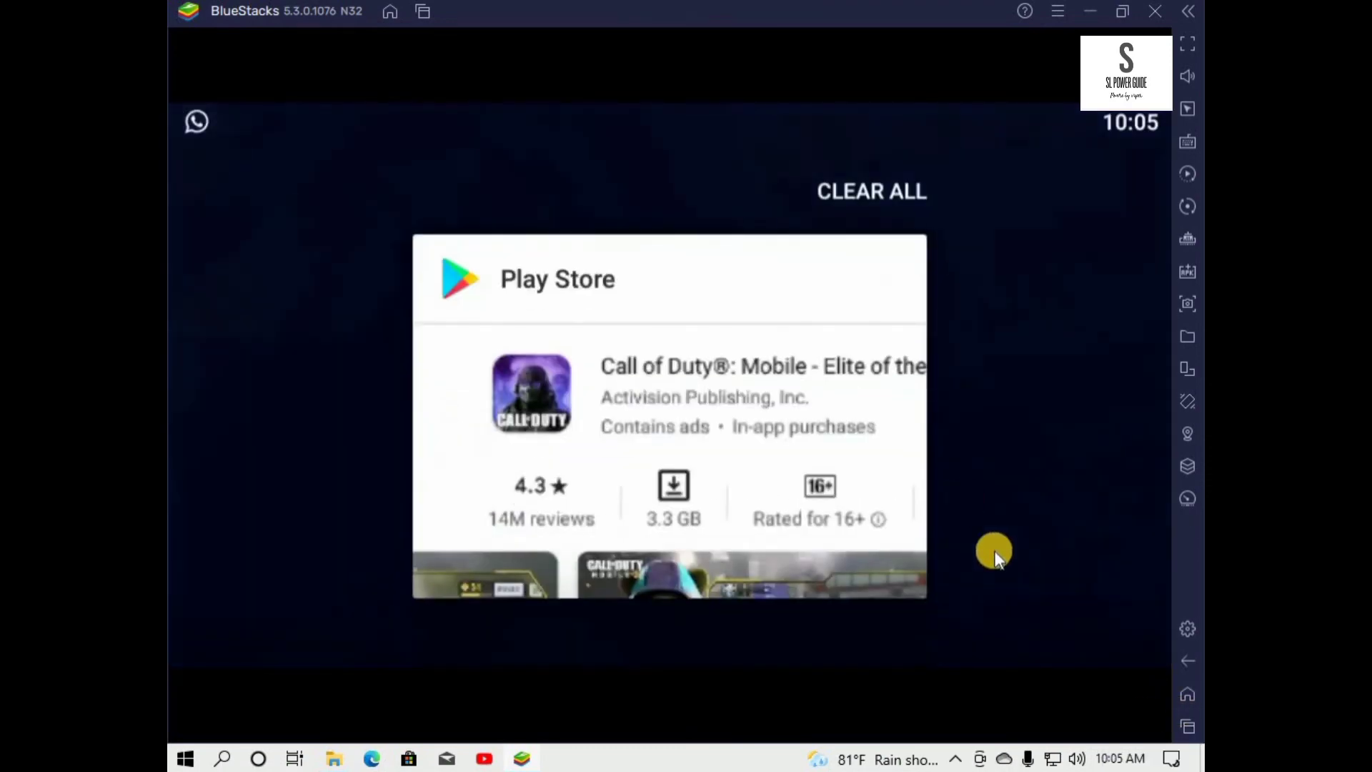
click(853, 192)
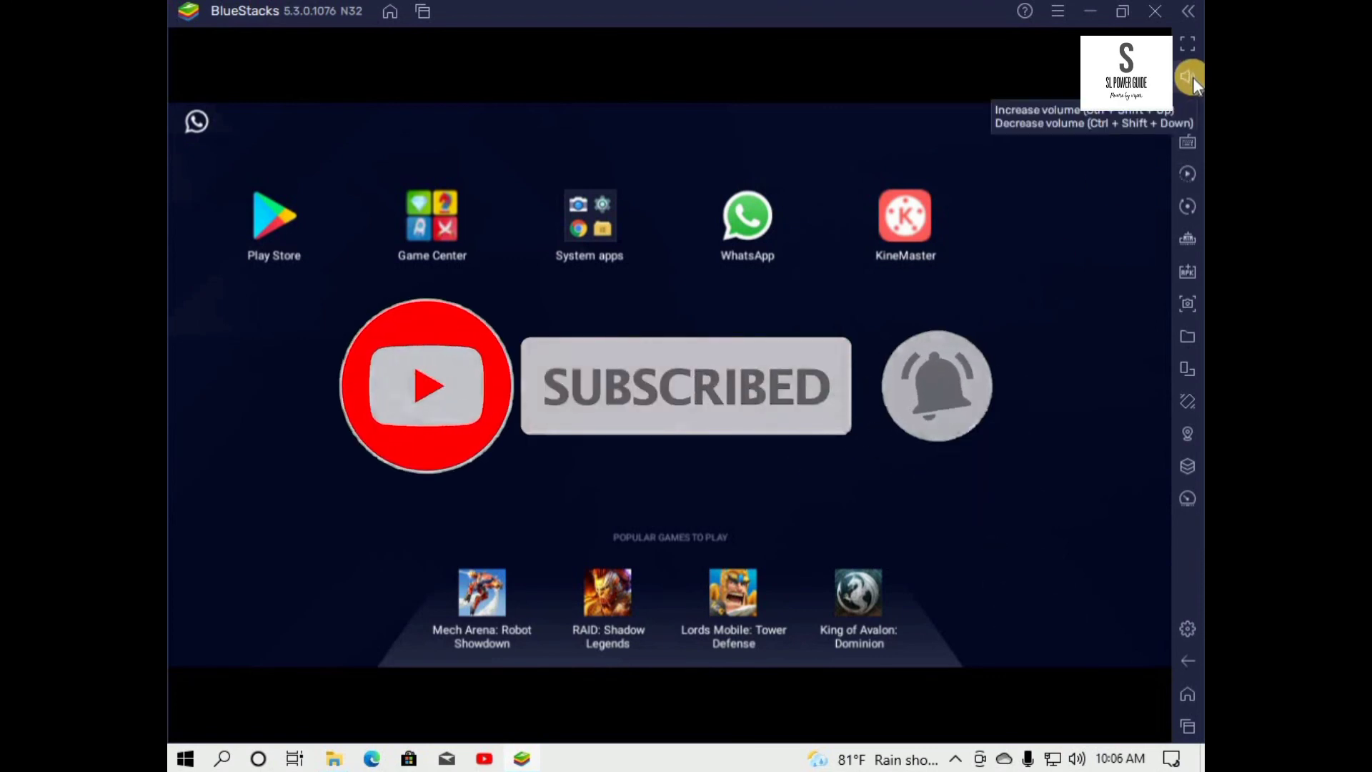
click(1192, 298)
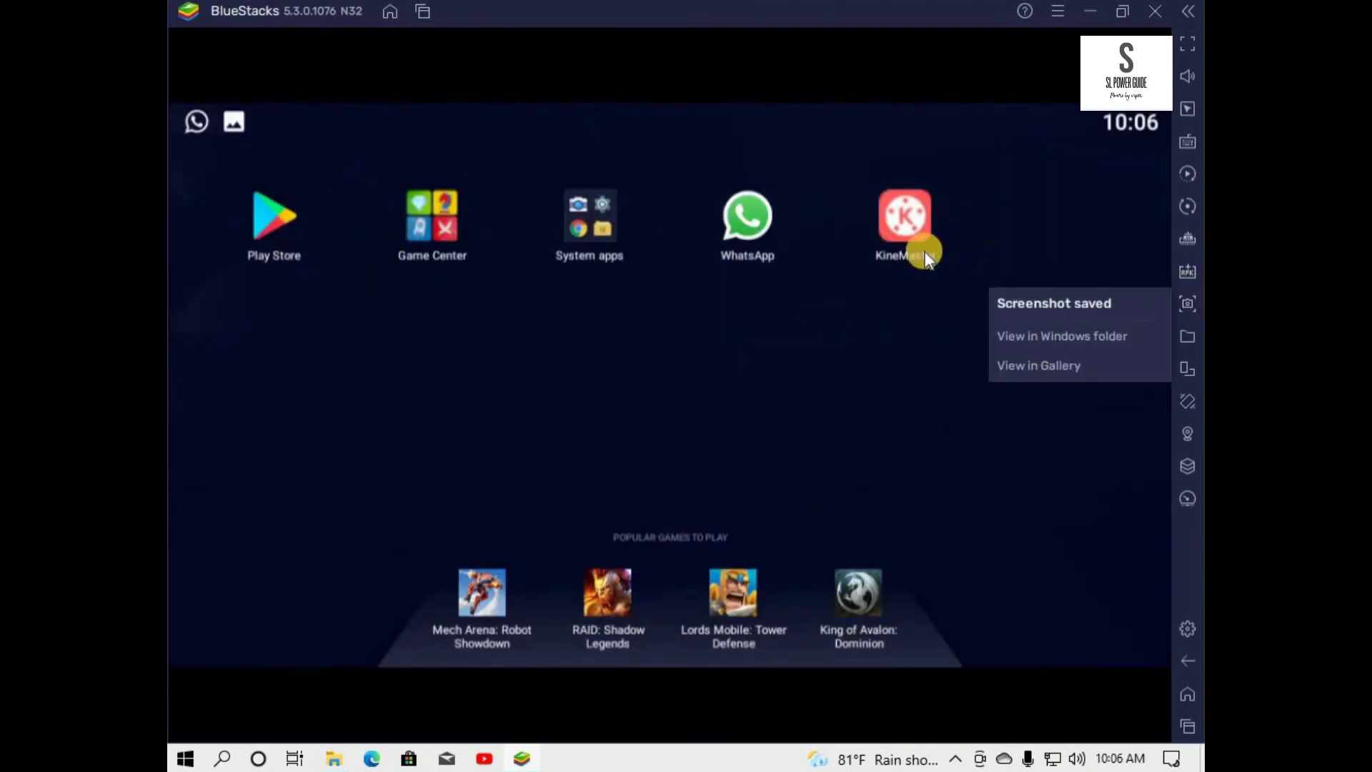